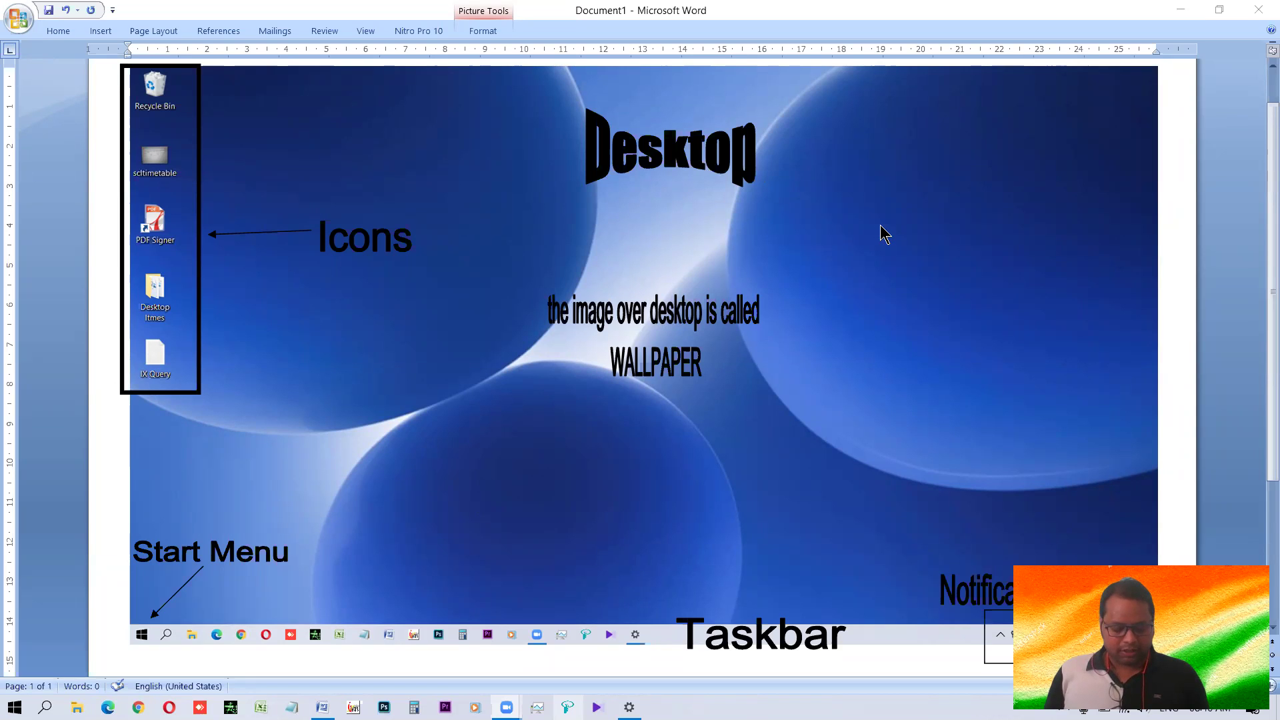
Minimise the Word document with Windows+D to reveal the real desktop icons
{"action": "key", "text": "super+d"}
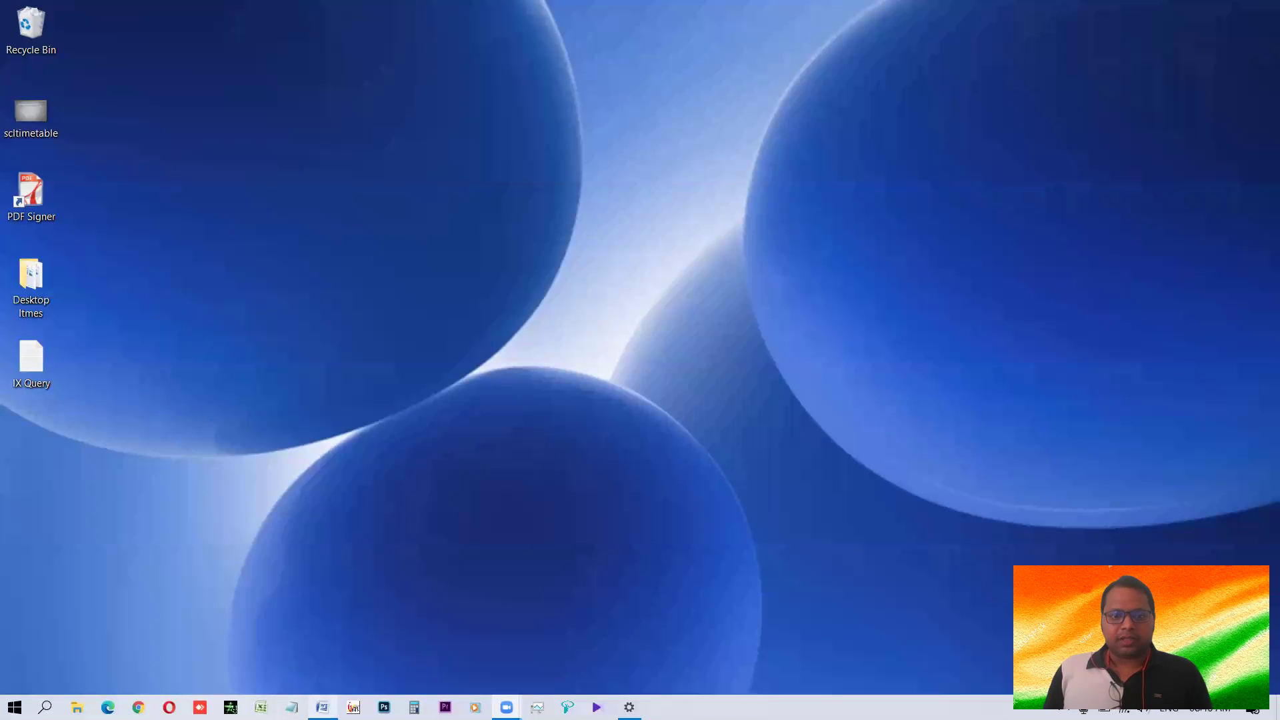
{"action": "left_click", "coordinate": [322, 706]}
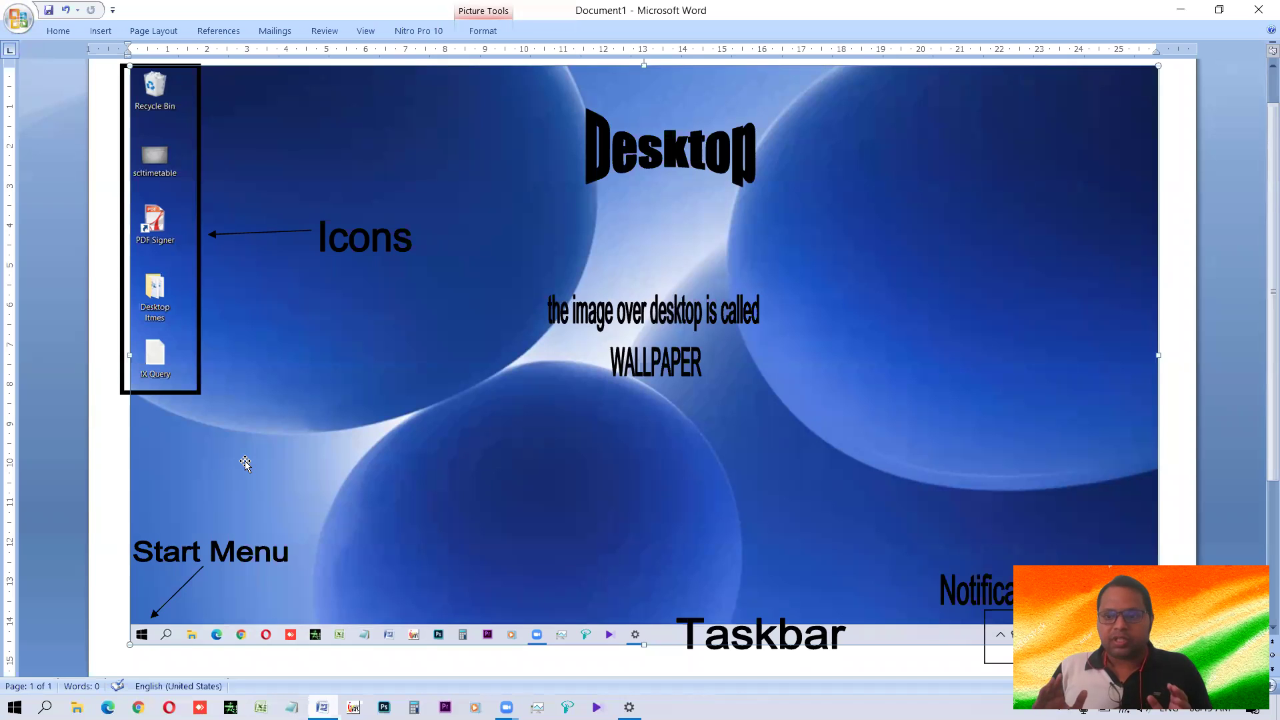
{"action": "key", "text": "super+d"}
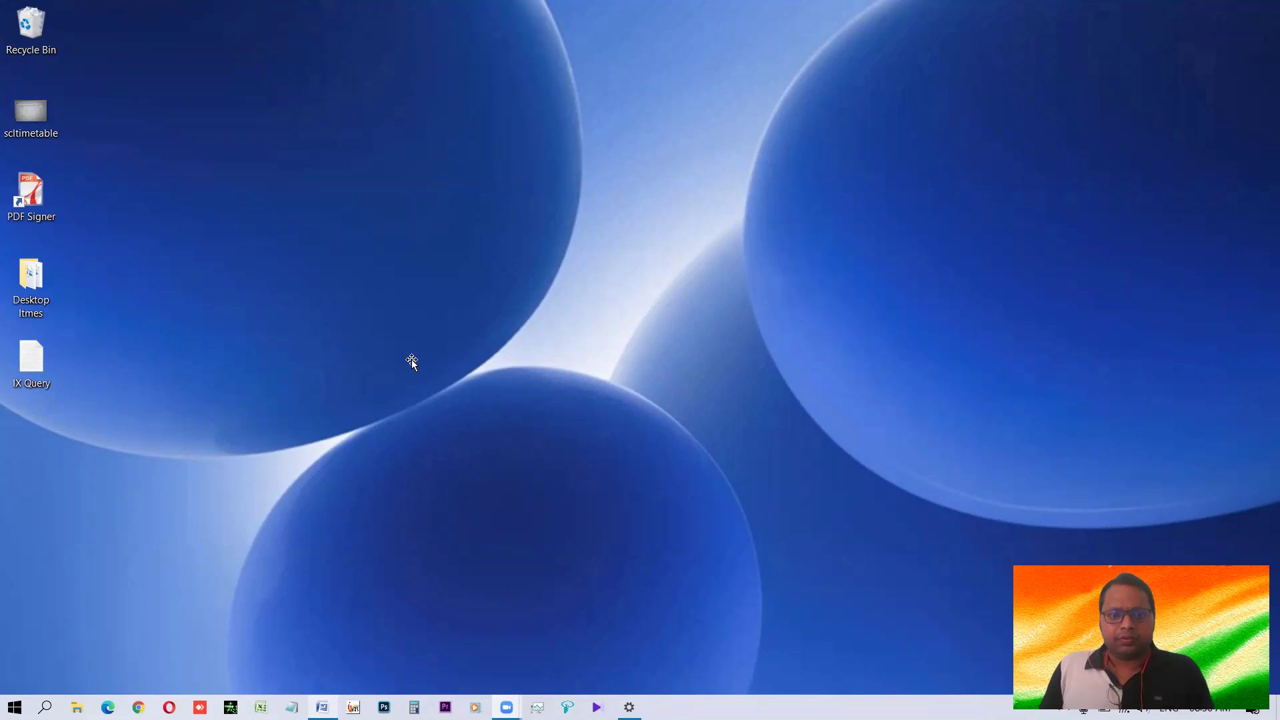
Switch back to the Word document showing the labelled desktop diagram and WALLPAPER note
{"action": "key", "text": "alt+Tab"}
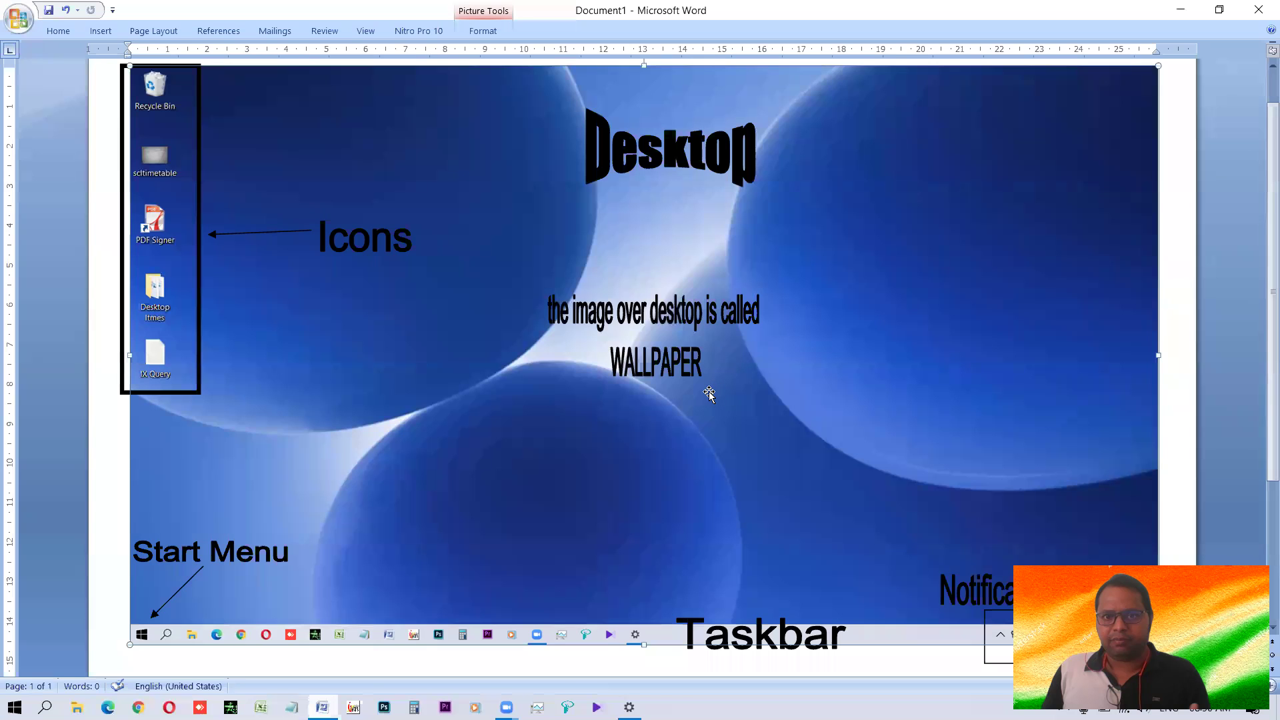
{"action": "scroll", "coordinate": [814, 372], "scroll_direction": "down", "scroll_amount": 3}
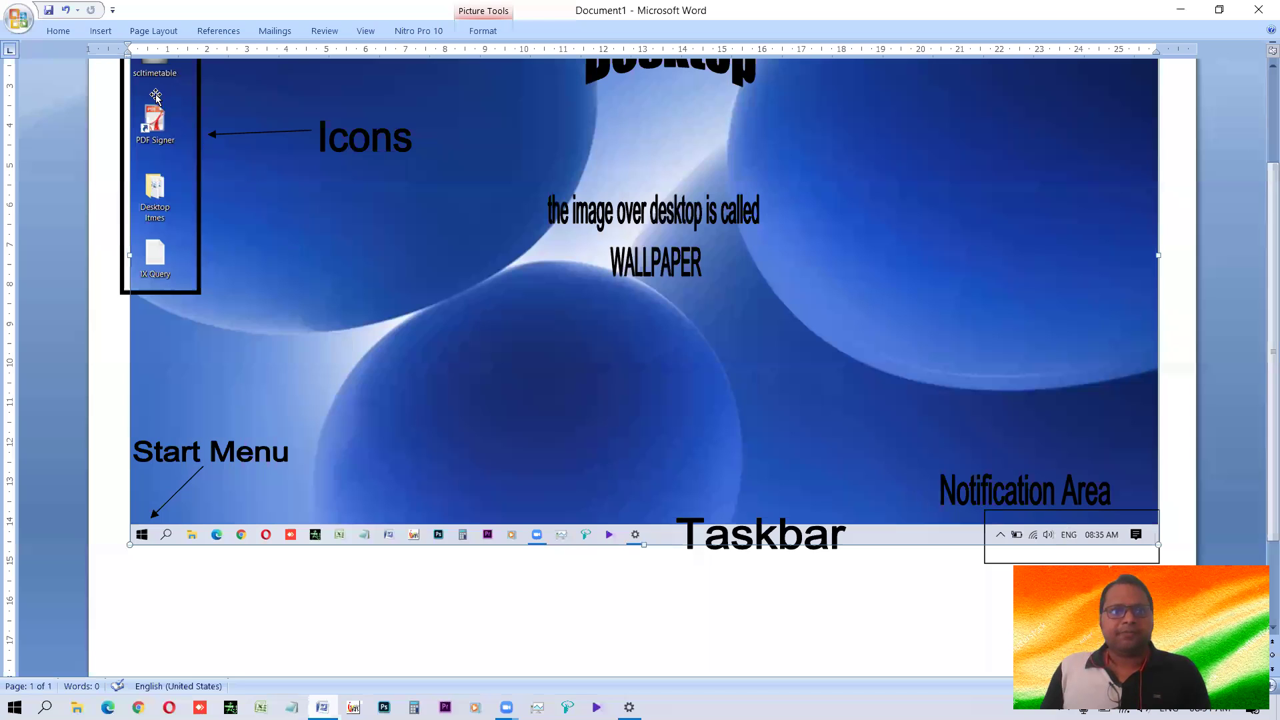
Hide all windows with Windows+D so the bare desktop and its icons show
{"action": "scroll", "coordinate": [161, 94], "scroll_direction": "up", "scroll_amount": 3}
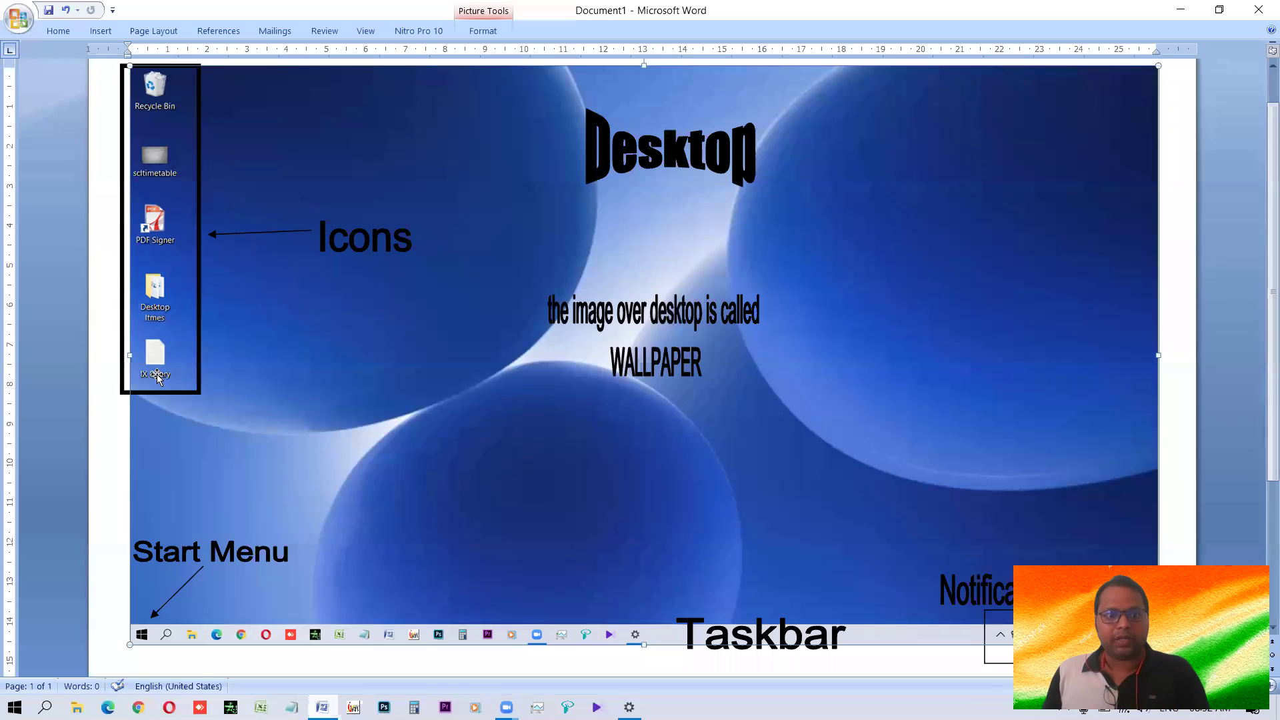
{"action": "key", "text": "super+d"}
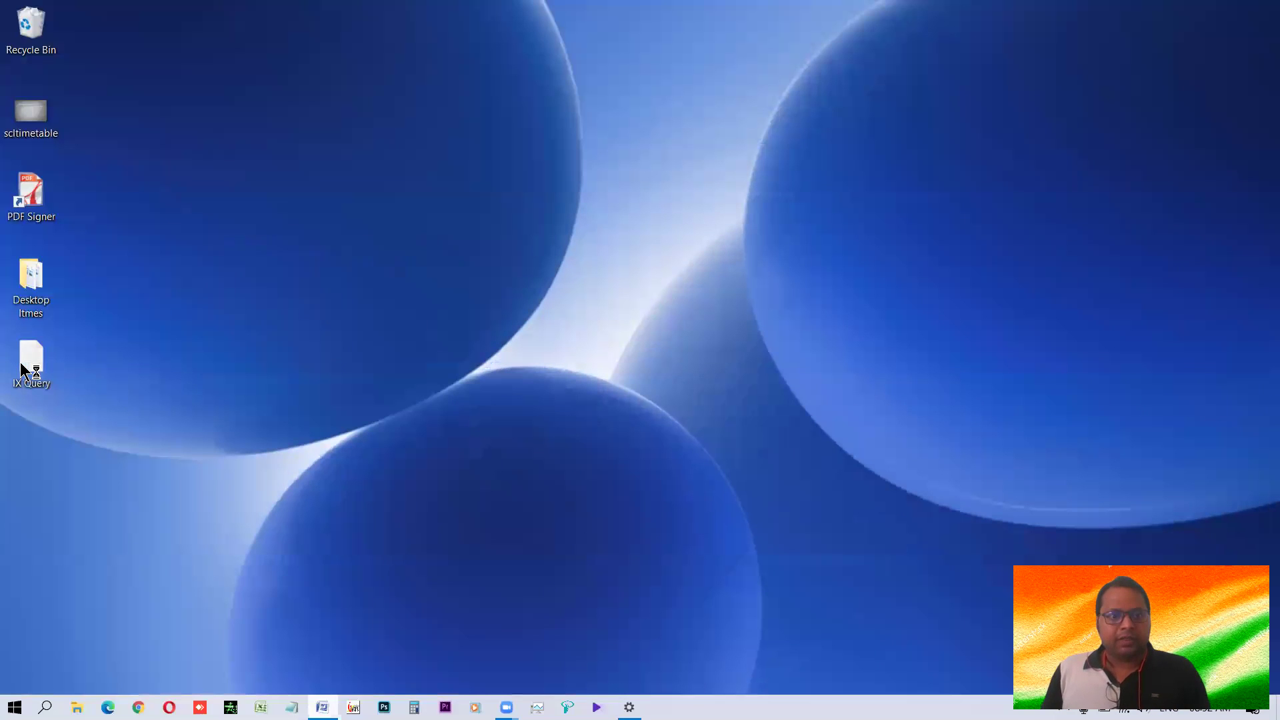
Select the IX Query desktop icon, then restore Word from the taskbar
{"action": "left_click", "coordinate": [54, 373]}
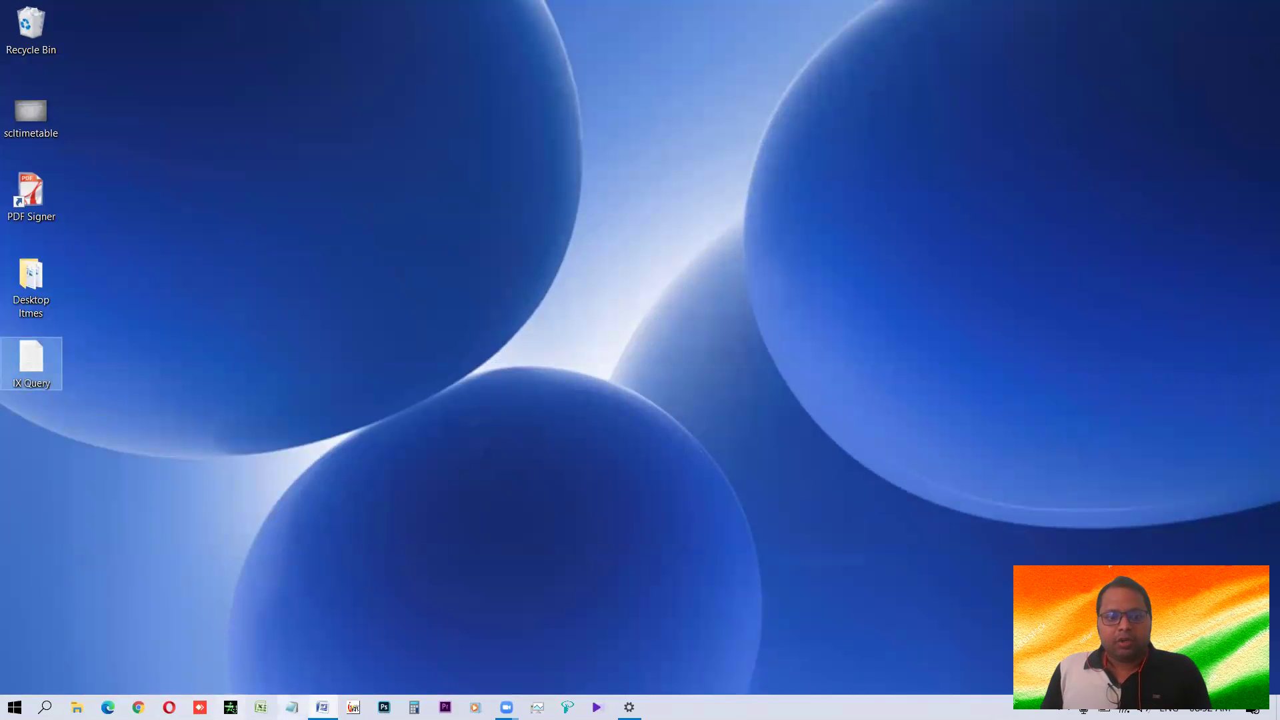
{"action": "left_click", "coordinate": [323, 707]}
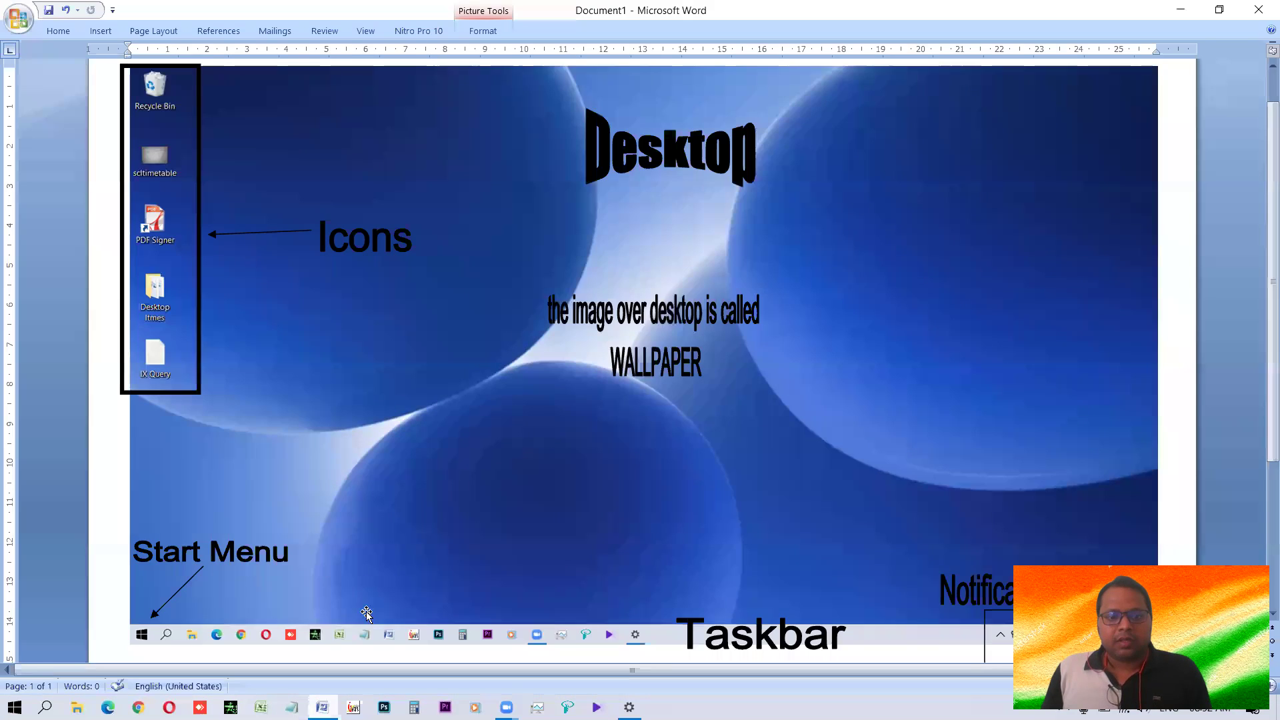
Select the annotated desktop picture and bring up the Start menu over Word
{"action": "left_click", "coordinate": [162, 639]}
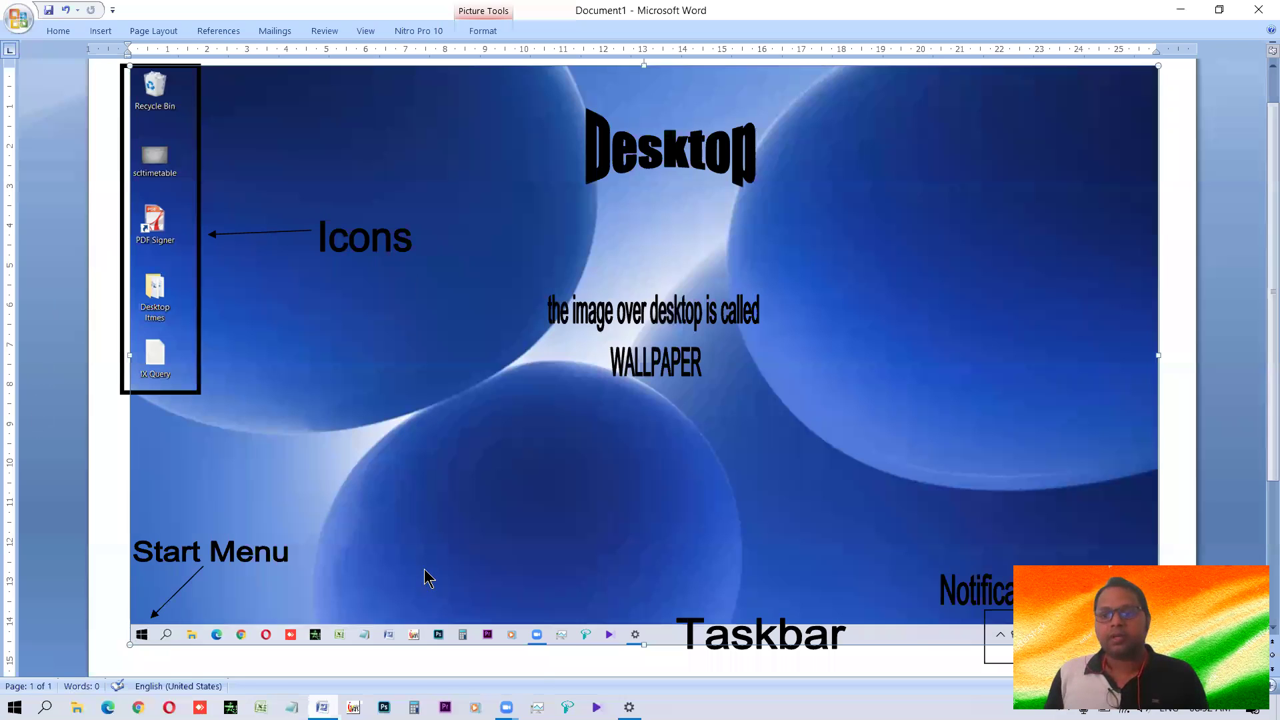
{"action": "key", "text": "super"}
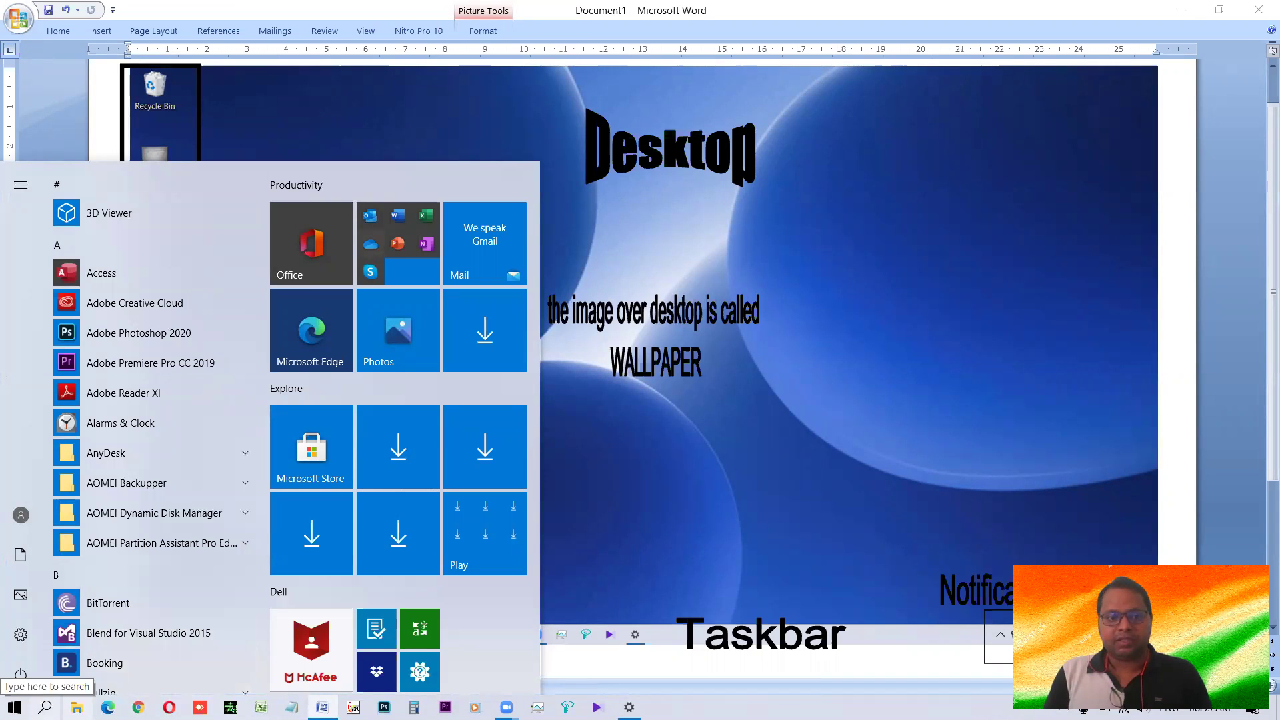
Search 'EXC' and launch Microsoft Office Excel 2007, opening blank Book1
{"action": "type", "text": "EXC"}
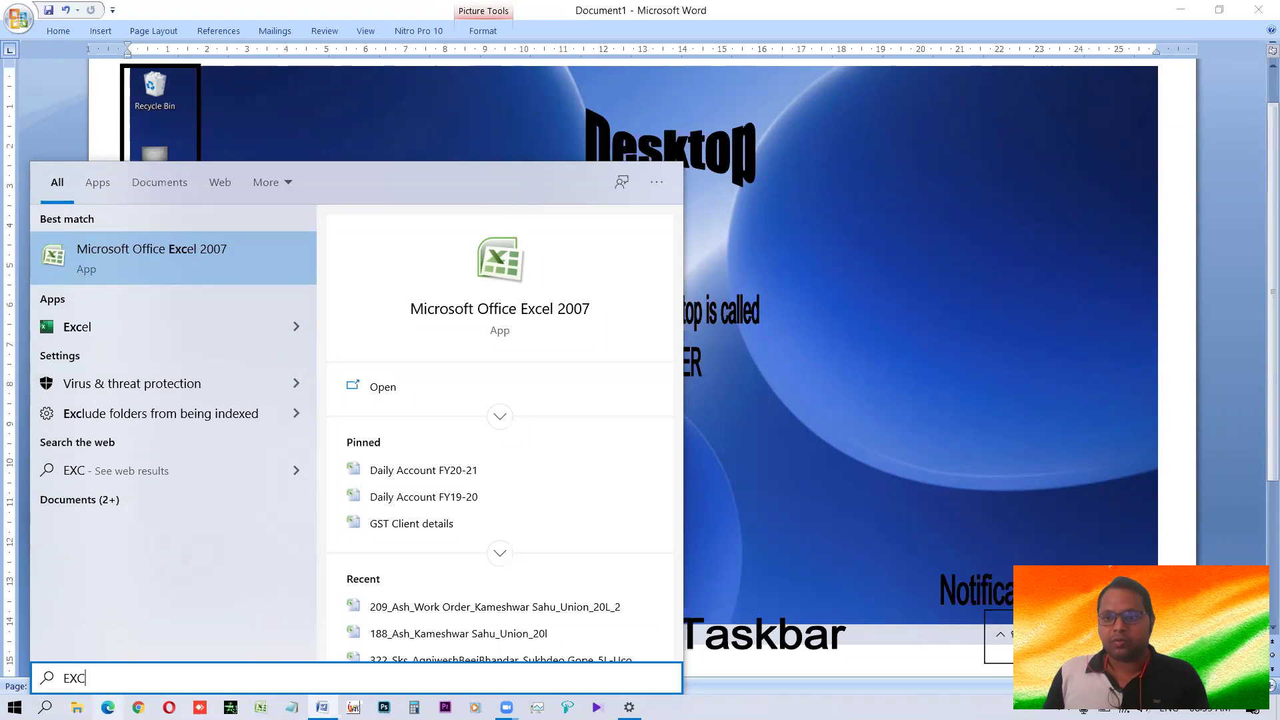
{"action": "left_click", "coordinate": [114, 265]}
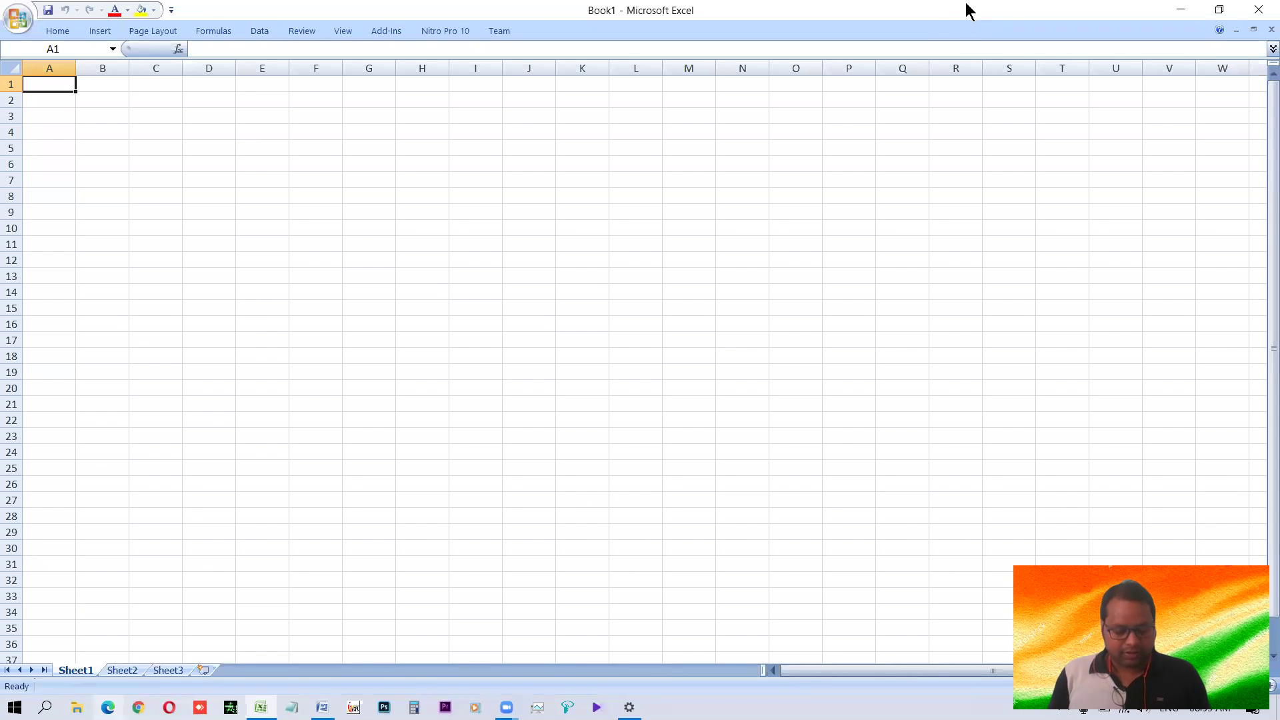
Search 'WOR' from Start and launch Word 2007, opening blank Document2
{"action": "key", "text": "super"}
{"action": "type", "text": "WOR"}
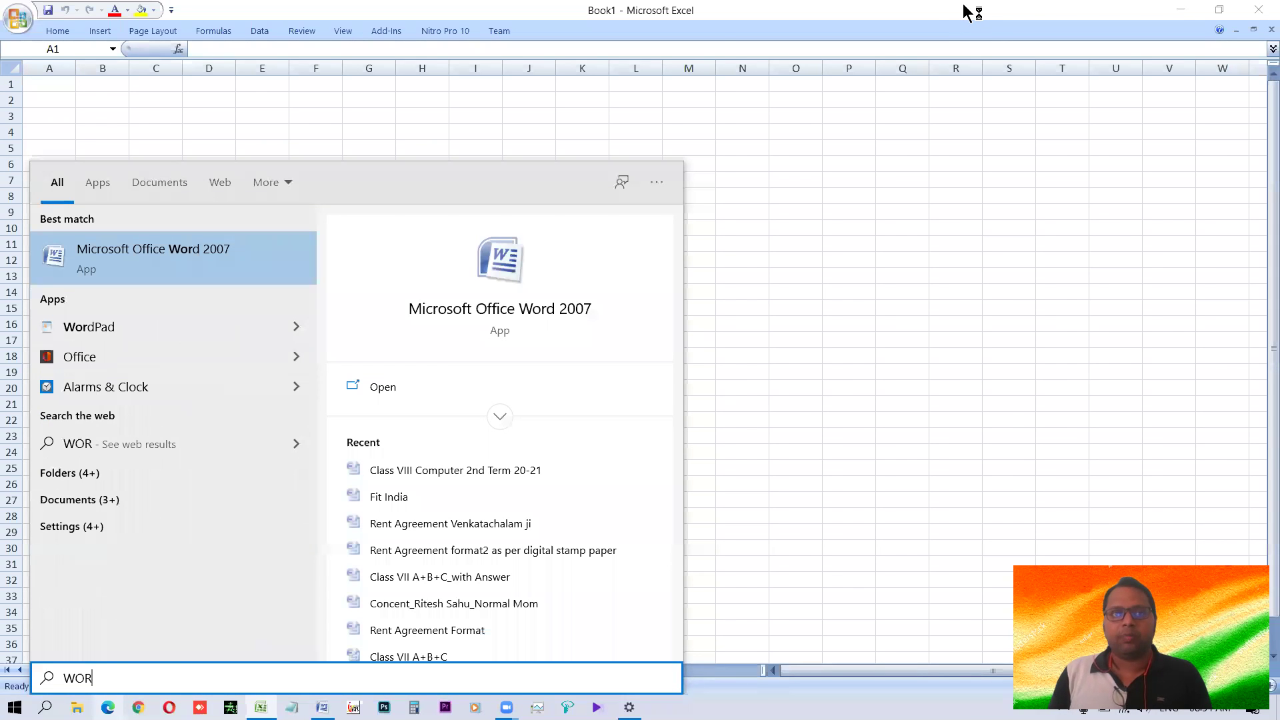
{"action": "key", "text": "Return"}
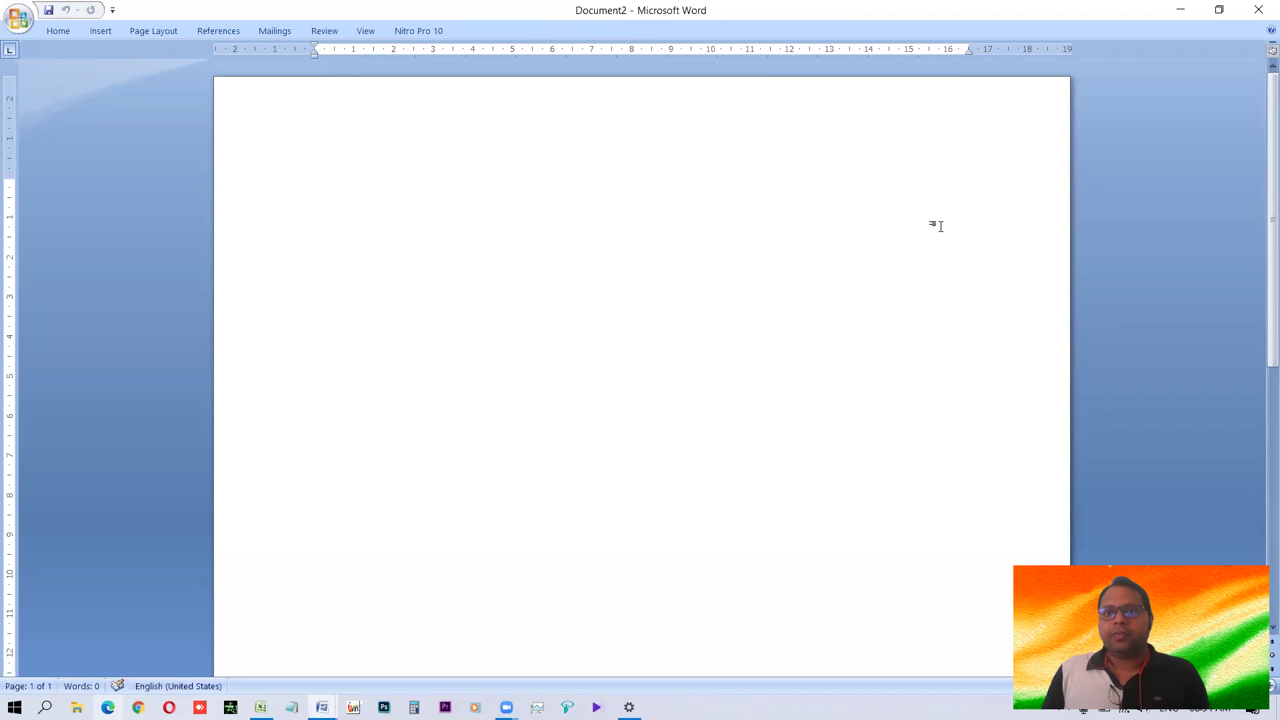
Restore Document2 to a window and launch Word 2007 again via a 'WORD' search
{"action": "left_click", "coordinate": [1218, 11]}
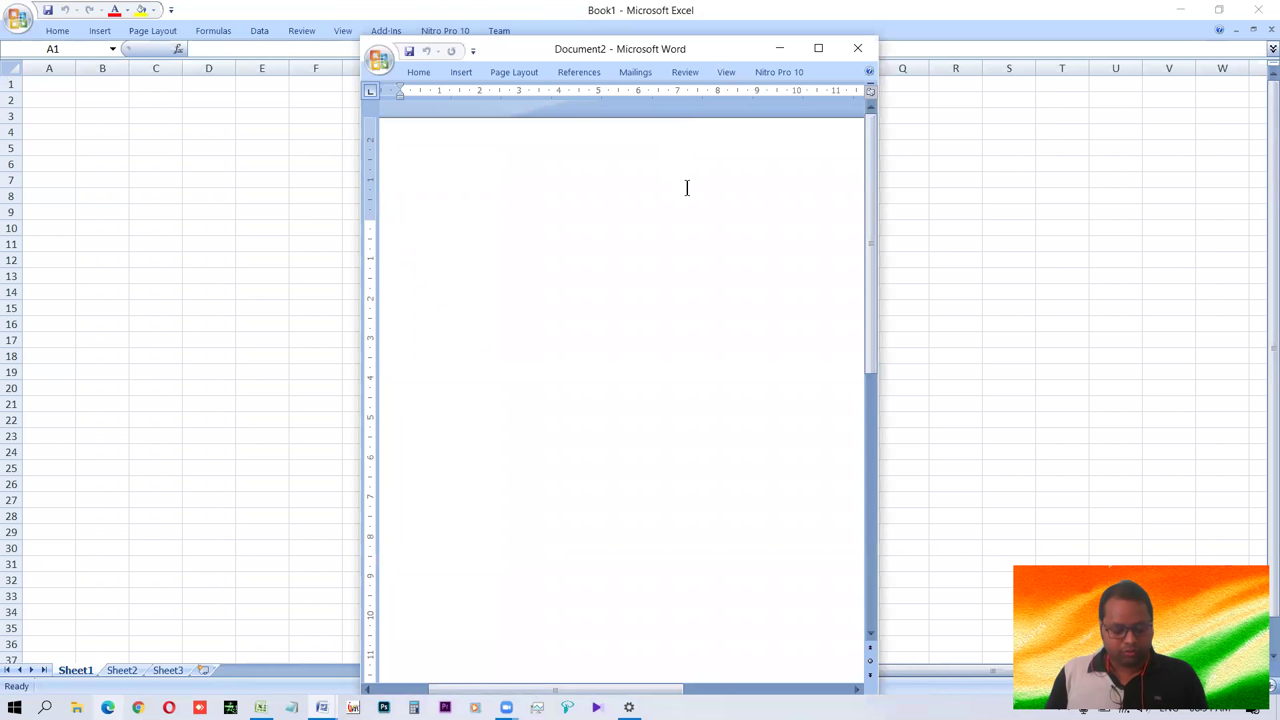
{"action": "key", "text": "super"}
{"action": "type", "text": "WORD"}
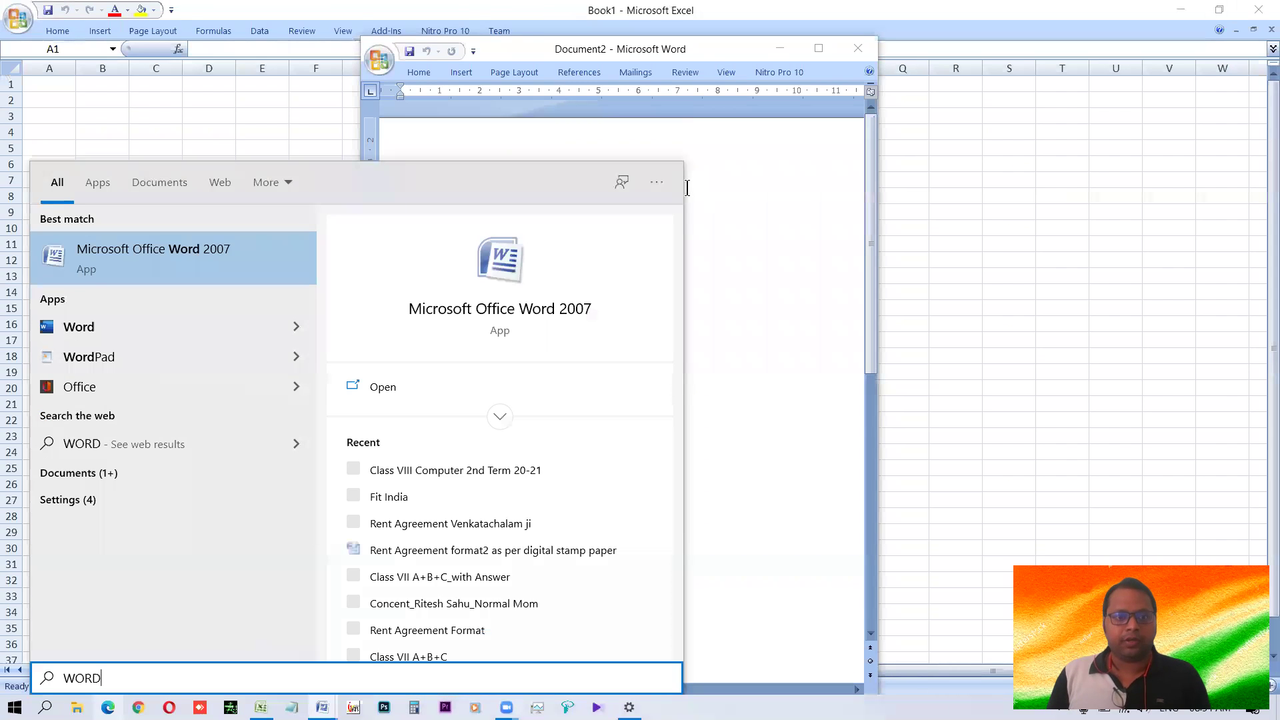
{"action": "key", "text": "Return"}
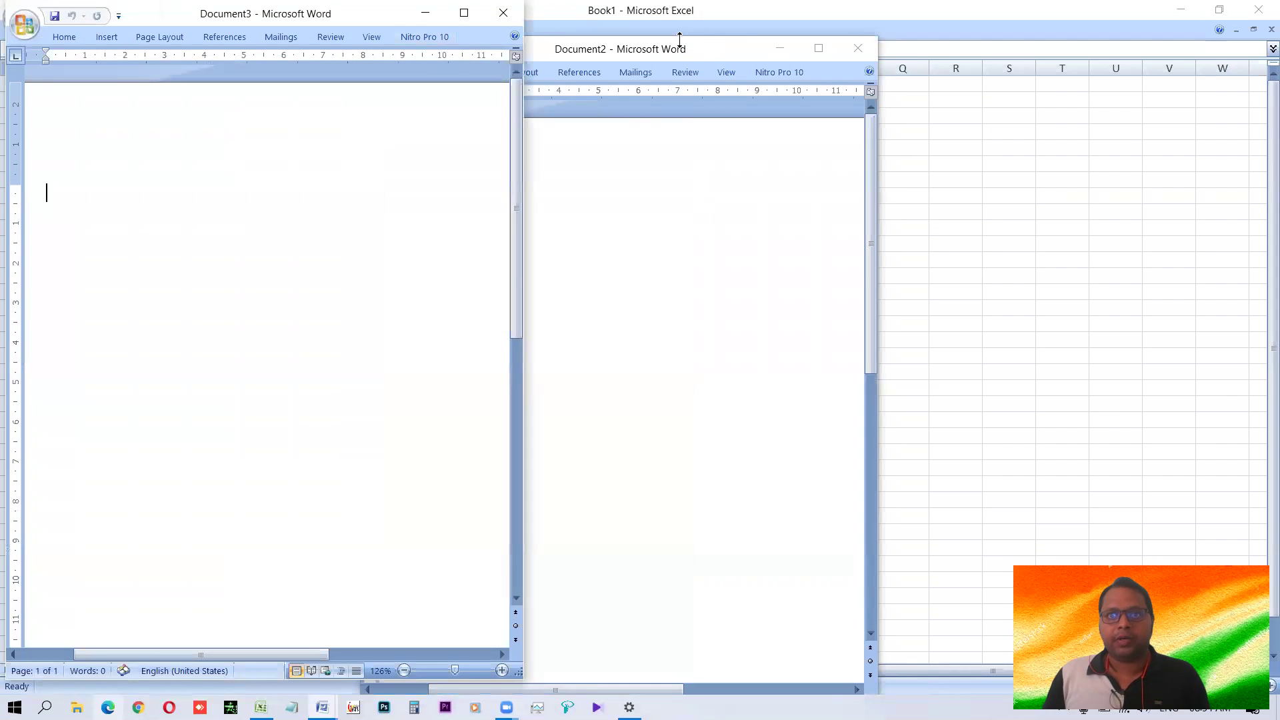
Move Document2 right, maximise Document3, and create another blank file, Book2, with Ctrl+N
{"action": "left_click_drag", "start_coordinate": [716, 57], "coordinate": [924, 32]}
{"action": "left_click", "coordinate": [464, 12]}
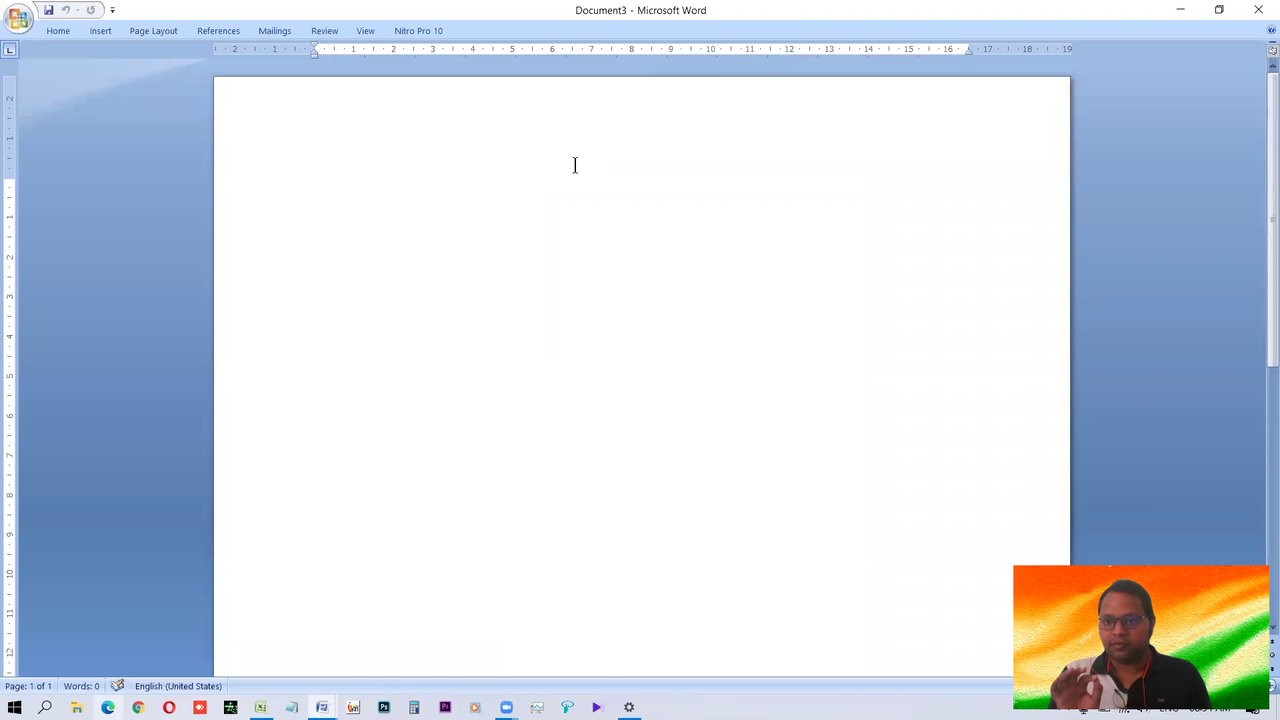
{"action": "key", "text": "ctrl+n"}
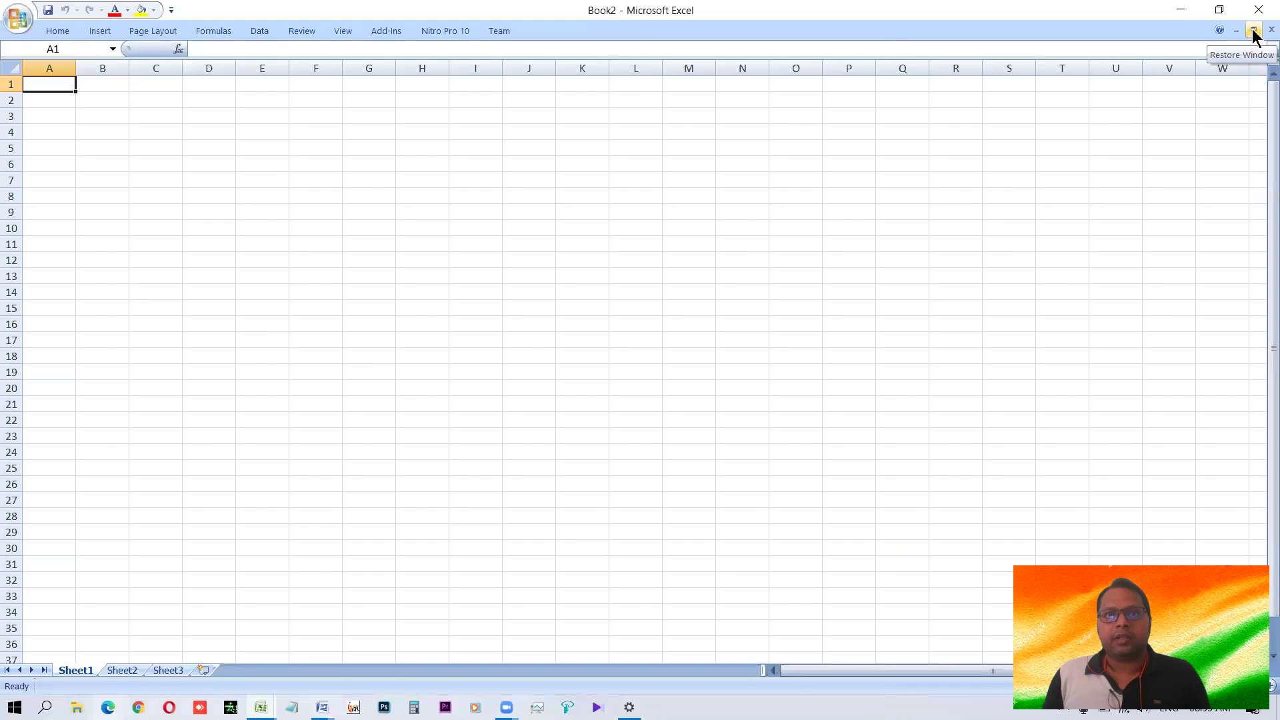
Restore Book2, switch to Book1, and tile both workbooks vertically, leaving Book1 active
{"action": "left_click", "coordinate": [1252, 31]}
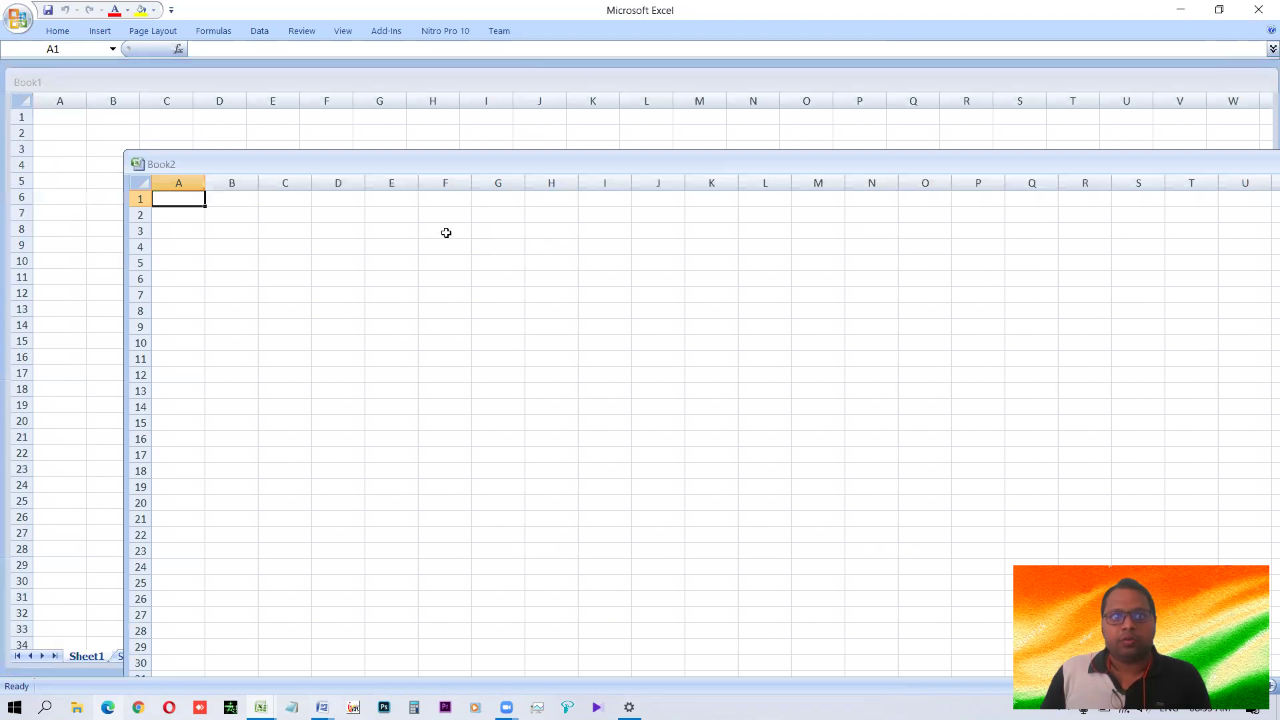
{"action": "key", "text": "ctrl+F6"}
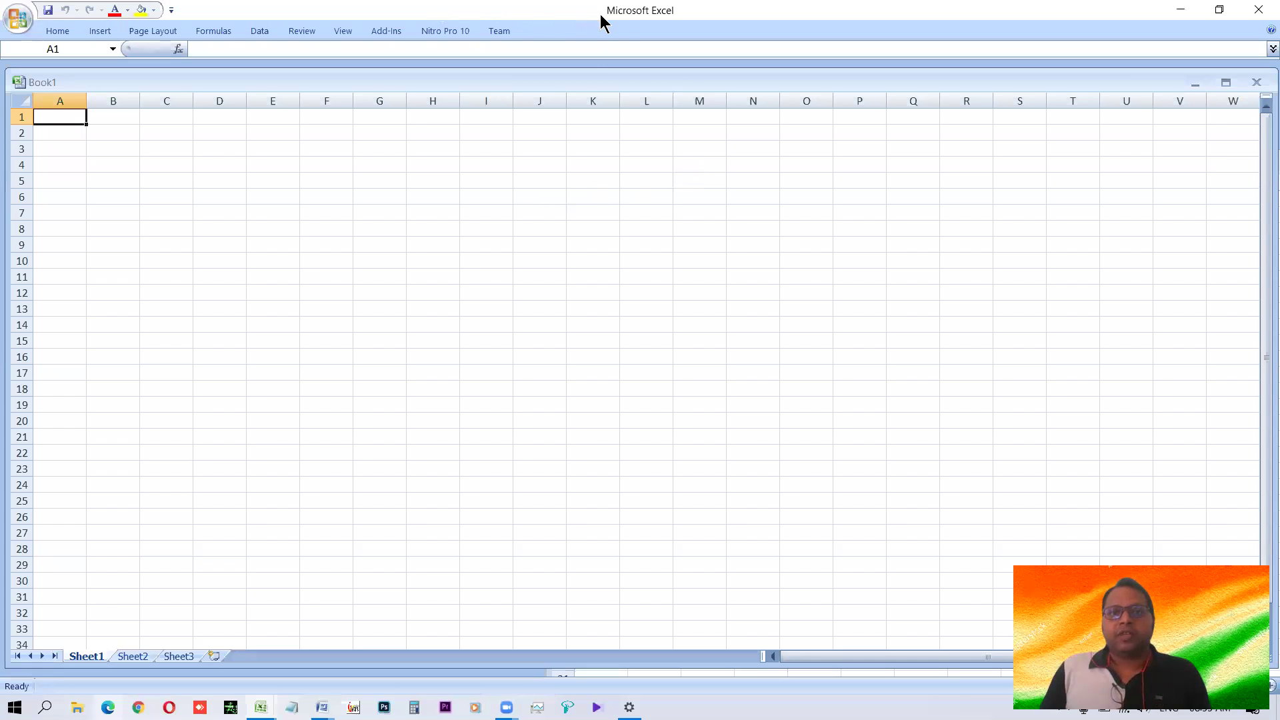
{"action": "key", "text": "alt+w"}
{"action": "key", "text": "b"}
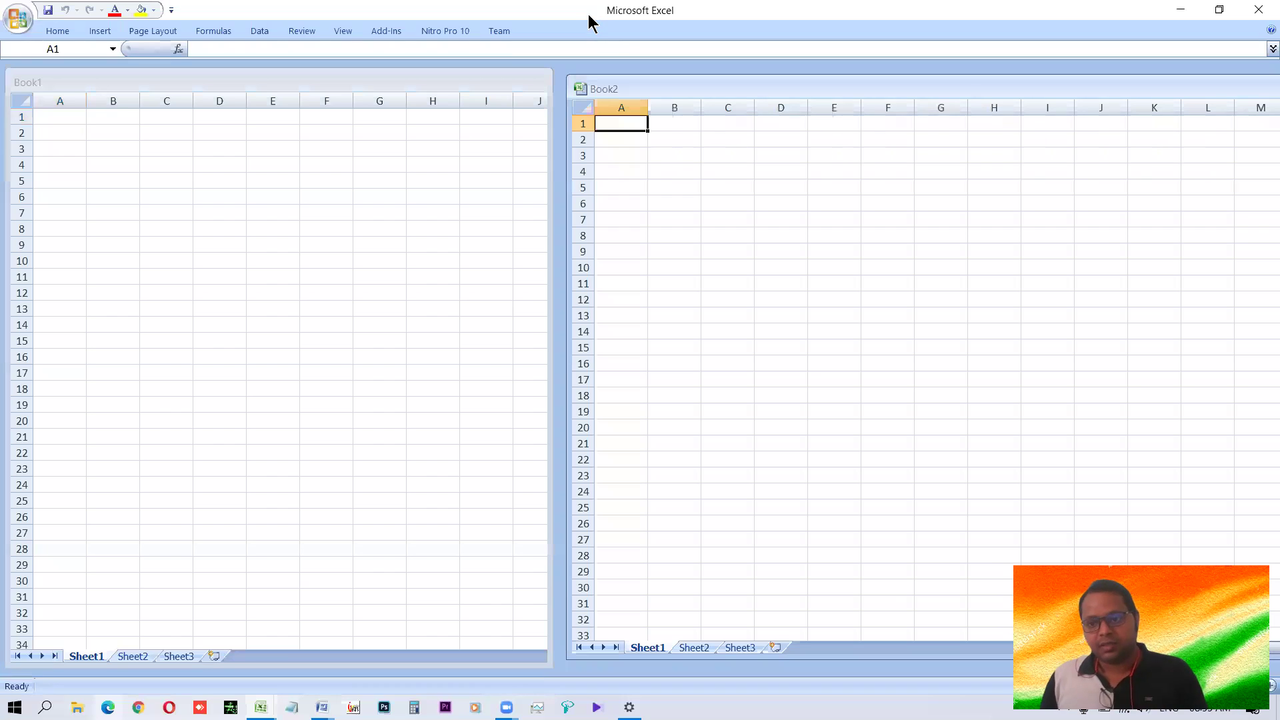
{"action": "left_click", "coordinate": [212, 86]}
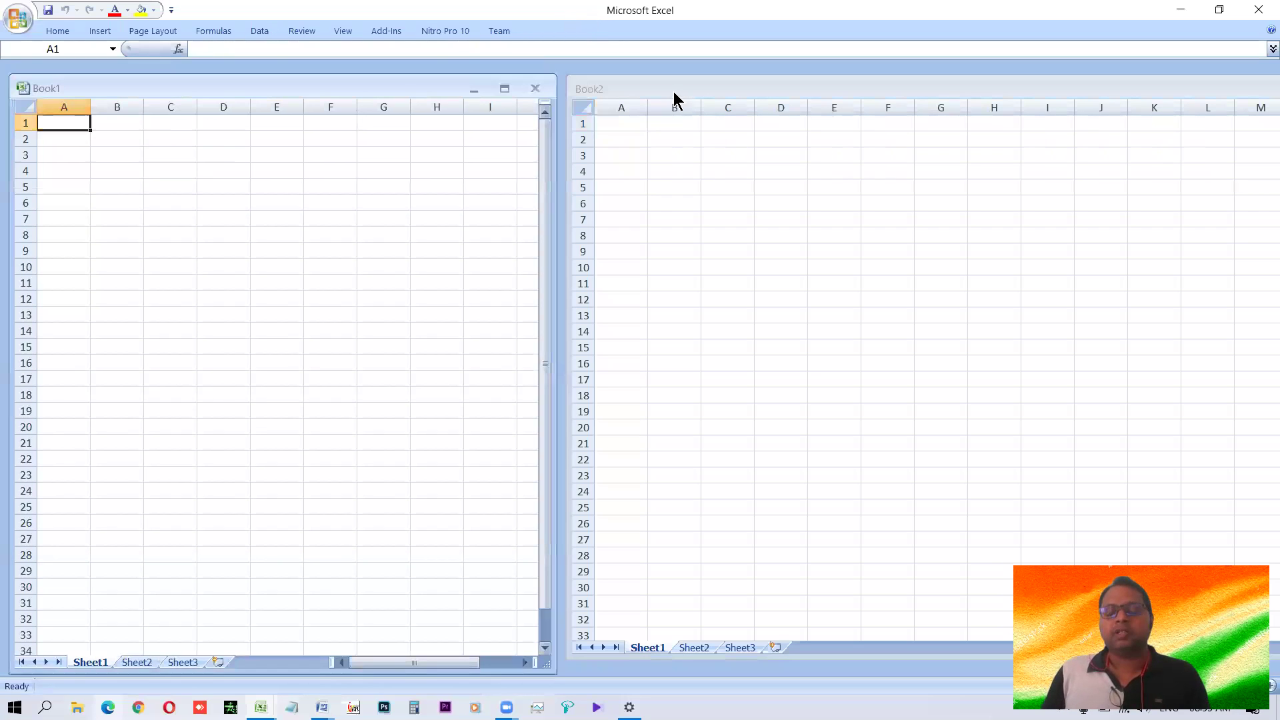
Move Book2 up-left and shorten Book1 in front so Book2's lower rows show below
{"action": "left_click", "coordinate": [673, 91]}
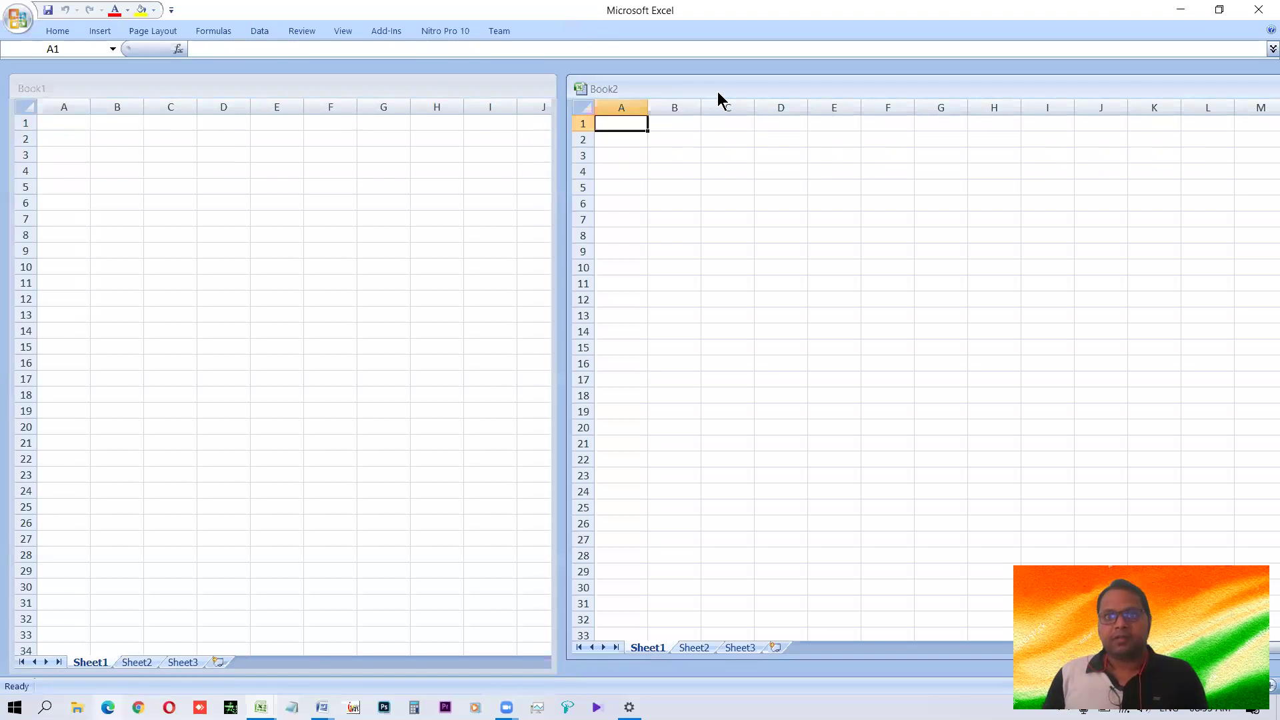
{"action": "left_click_drag", "start_coordinate": [713, 91], "coordinate": [395, 73]}
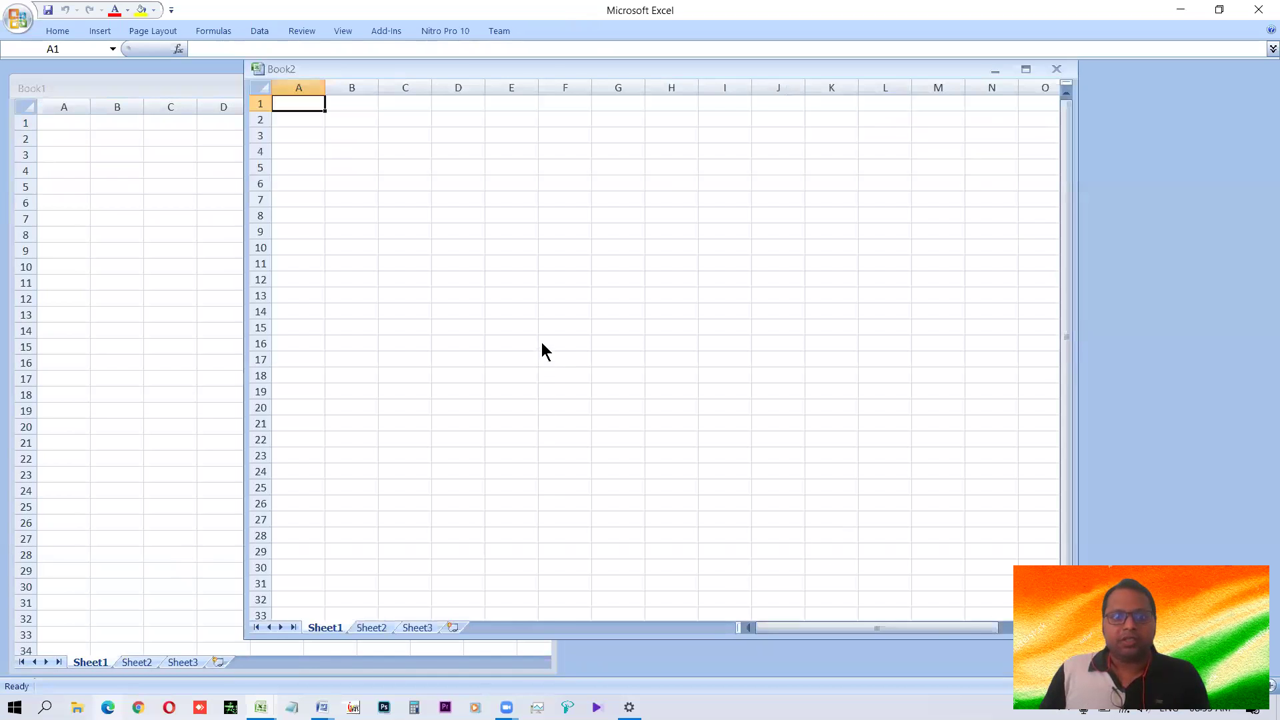
{"action": "key", "text": "ctrl+F6"}
{"action": "mouse_move", "coordinate": [544, 392]}
{"action": "left_mouse_down"}
{"action": "mouse_move", "coordinate": [548, 379]}
{"action": "mouse_move", "coordinate": [400, 289]}
{"action": "mouse_move", "coordinate": [43, 127]}
{"action": "left_mouse_up"}
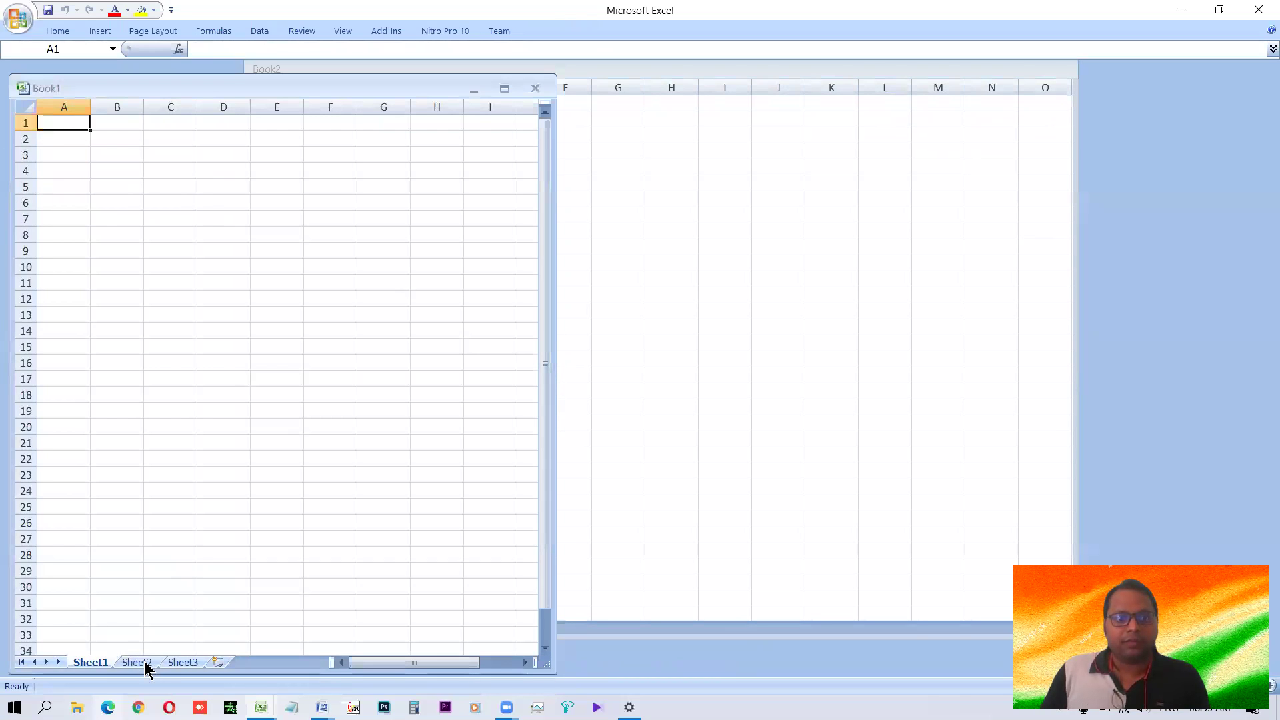
{"action": "left_click_drag", "start_coordinate": [146, 667], "coordinate": [551, 486]}
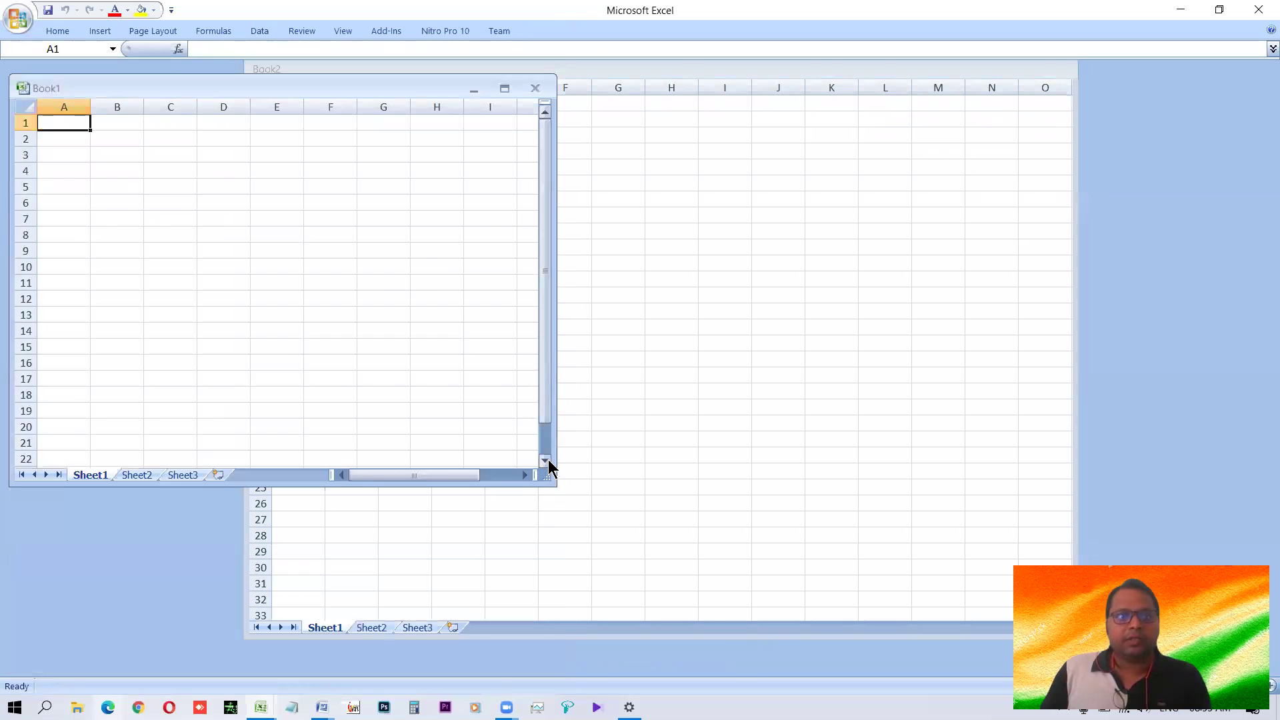
{"action": "scroll", "coordinate": [548, 458], "scroll_direction": "down", "scroll_amount": 8}
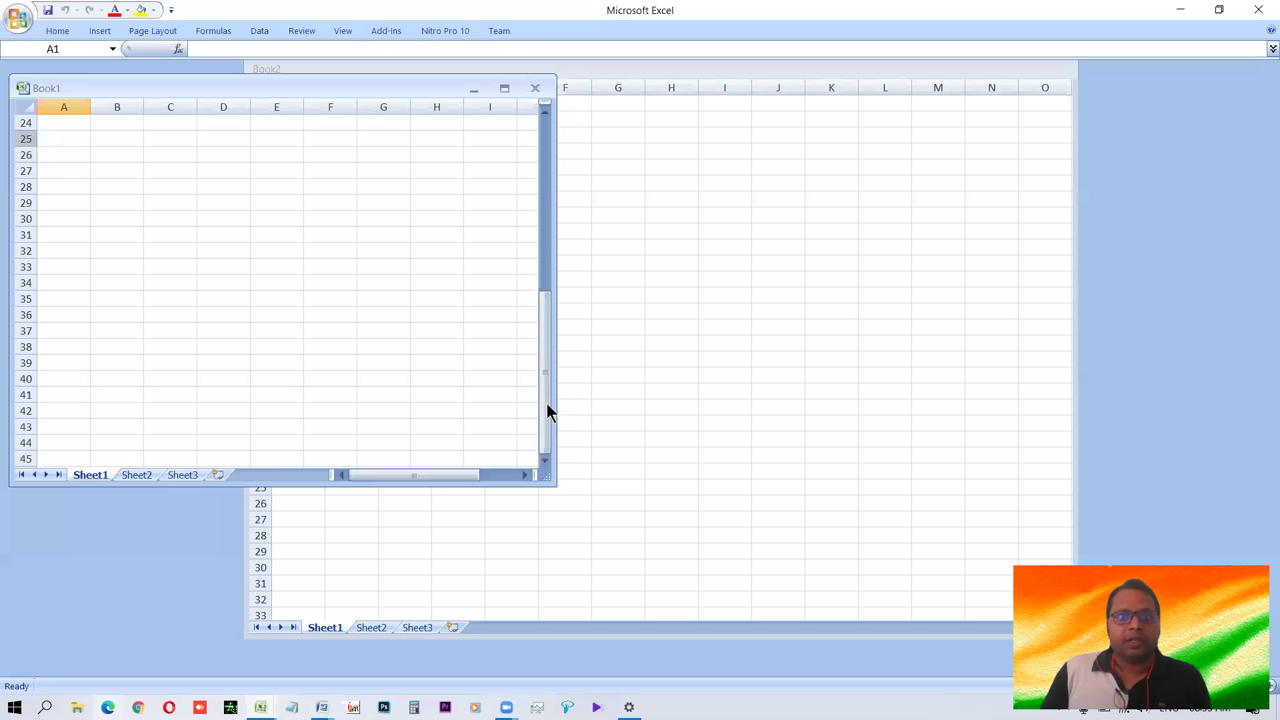
{"action": "left_click_drag", "start_coordinate": [544, 291], "coordinate": [86, 132]}
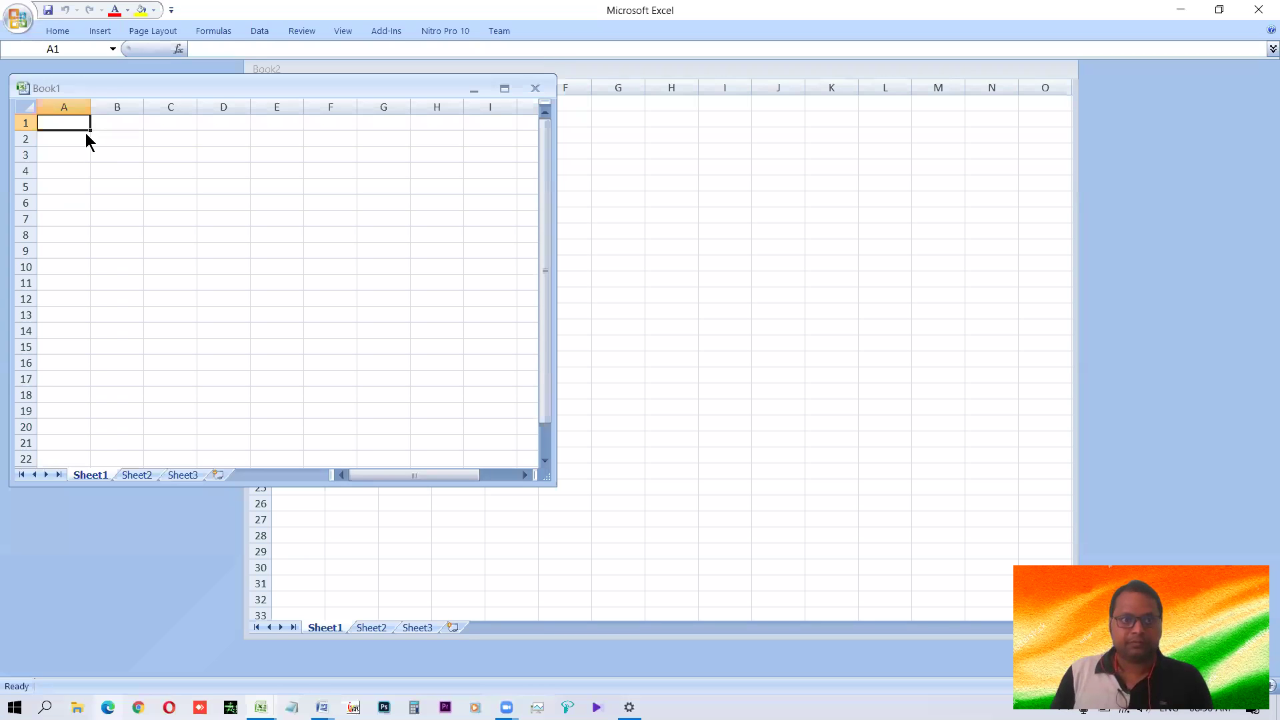
Fill column A below January with a repeating month series using Fill > Series AutoFill
{"action": "type", "text": "January"}
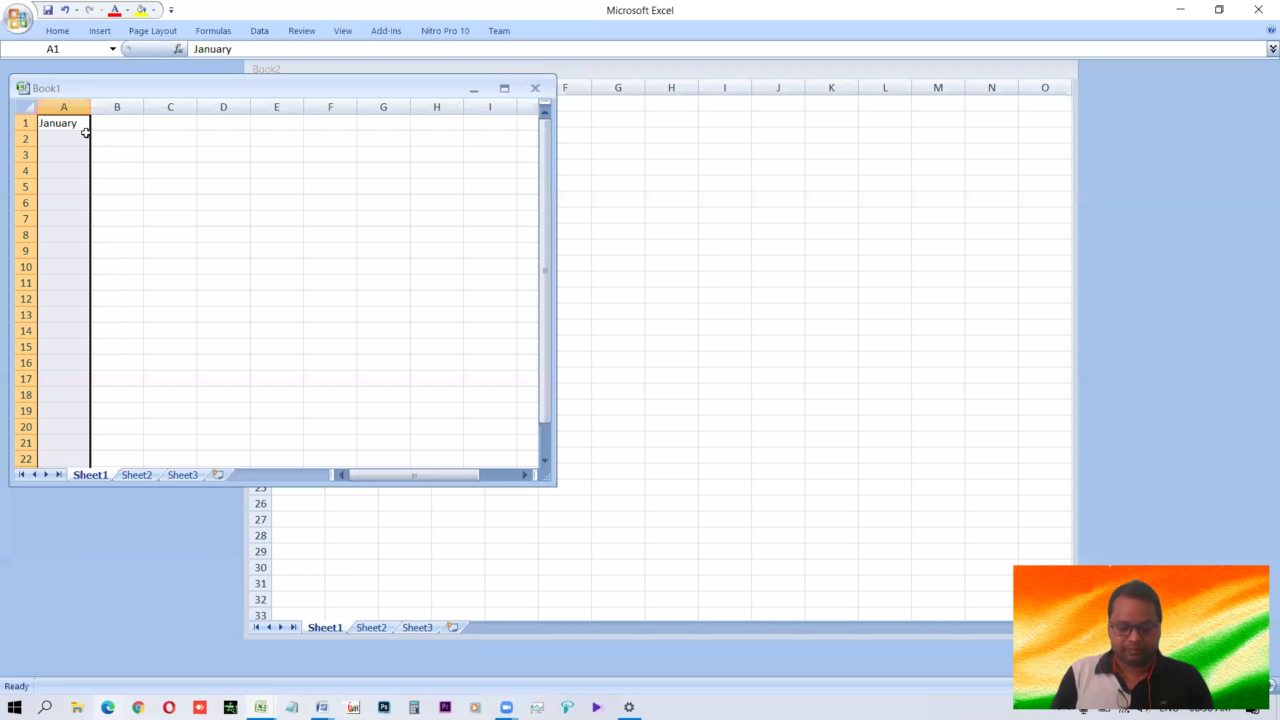
{"action": "key", "text": "alt+e"}
{"action": "key", "text": "i"}
{"action": "key", "text": "s"}
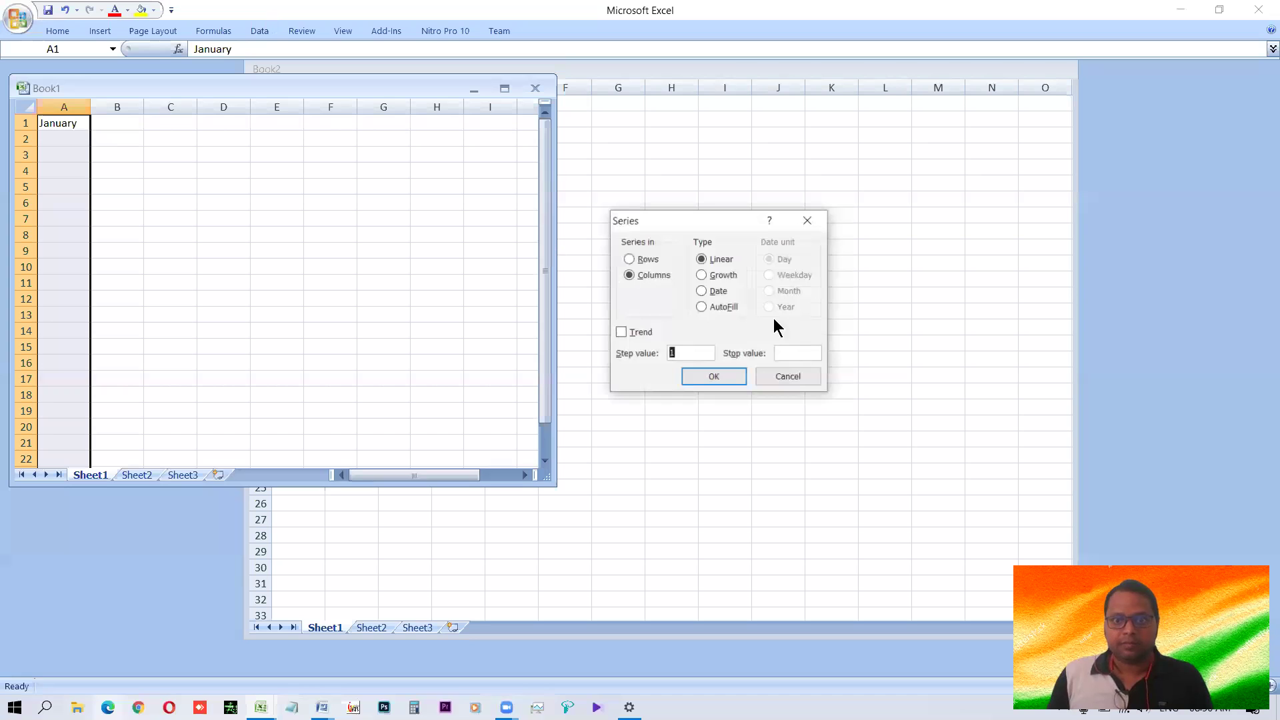
{"action": "left_click", "coordinate": [701, 306]}
{"action": "left_click", "coordinate": [713, 376]}
Select cell E11 and review the month list down to row 25
{"action": "left_click", "coordinate": [293, 289]}
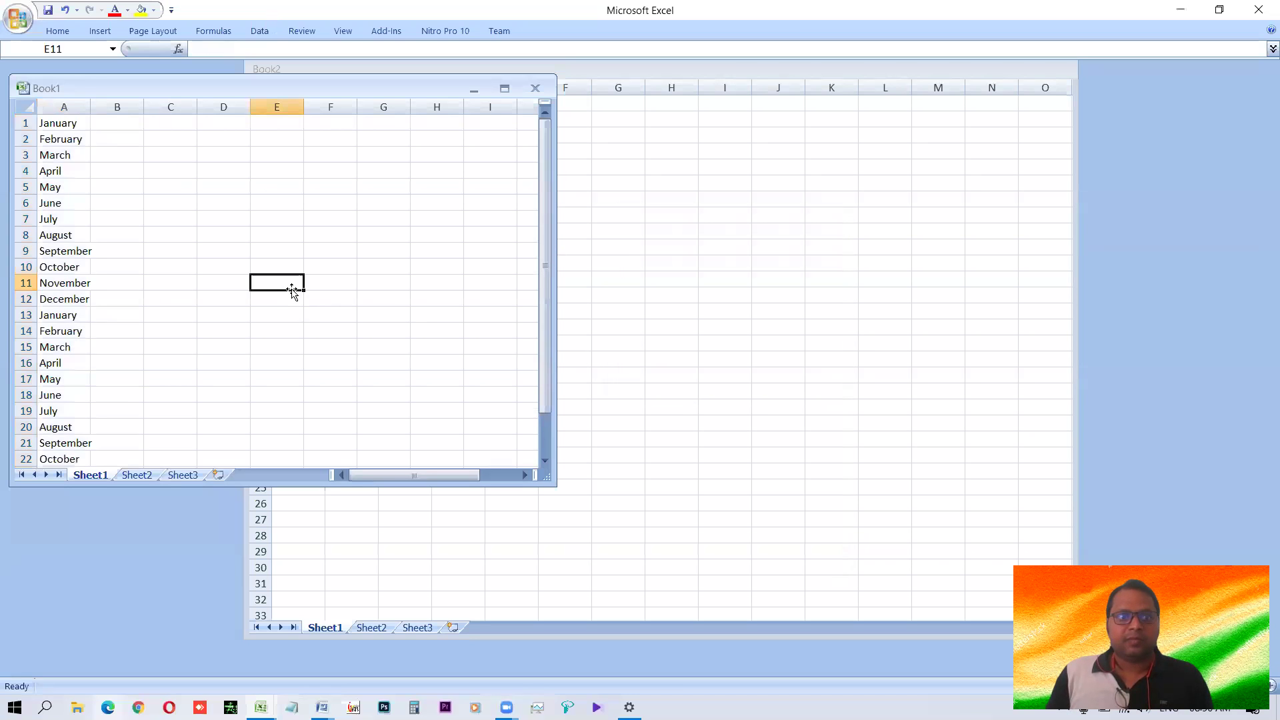
{"action": "scroll", "coordinate": [293, 289], "scroll_direction": "down", "scroll_amount": 3}
{"action": "scroll", "coordinate": [293, 288], "scroll_direction": "down", "scroll_amount": 3}
{"action": "scroll", "coordinate": [300, 289], "scroll_direction": "up", "scroll_amount": 5}
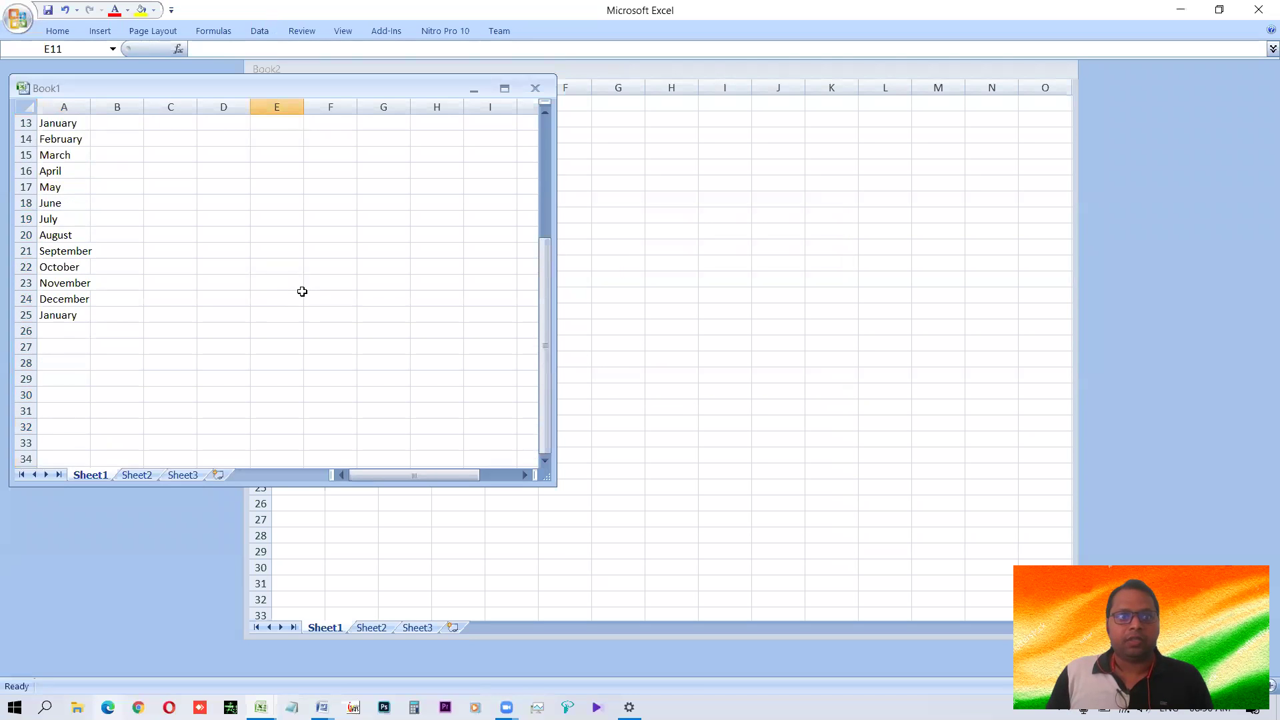
{"action": "scroll", "coordinate": [305, 290], "scroll_direction": "up", "scroll_amount": 1}
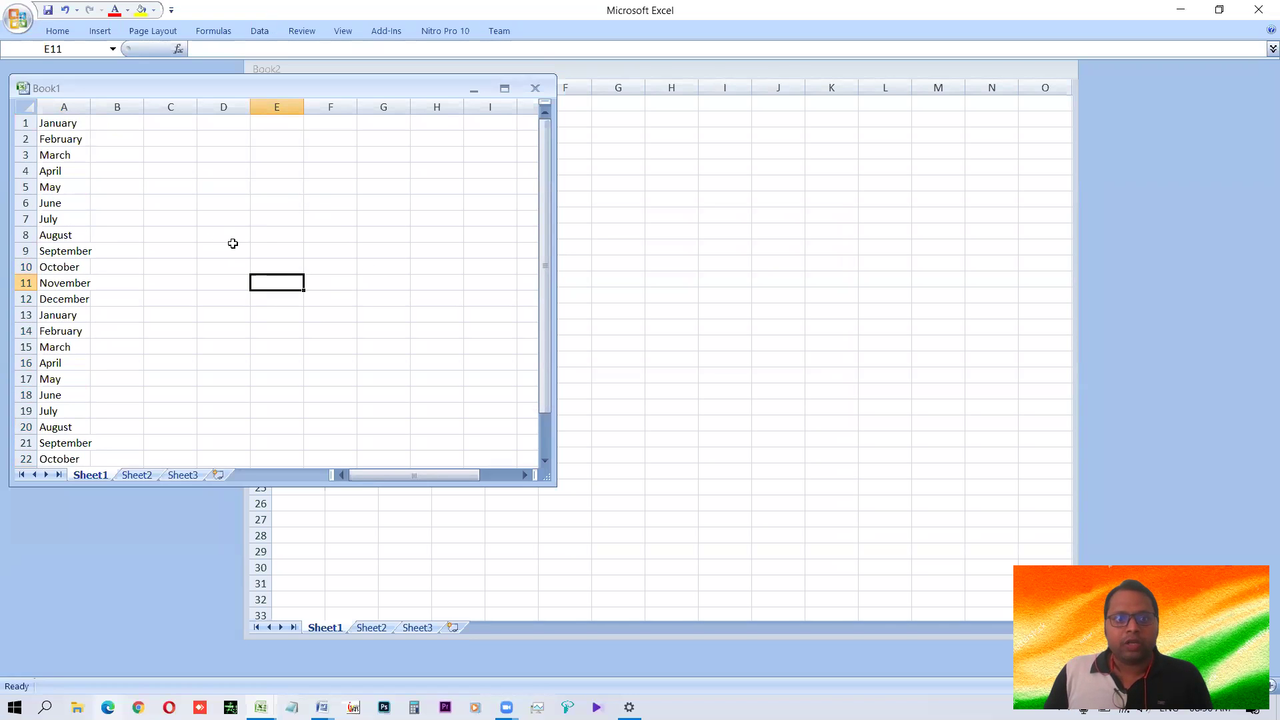
{"action": "scroll", "coordinate": [236, 251], "scroll_direction": "down", "scroll_amount": 3}
{"action": "scroll", "coordinate": [237, 254], "scroll_direction": "down", "scroll_amount": 2}
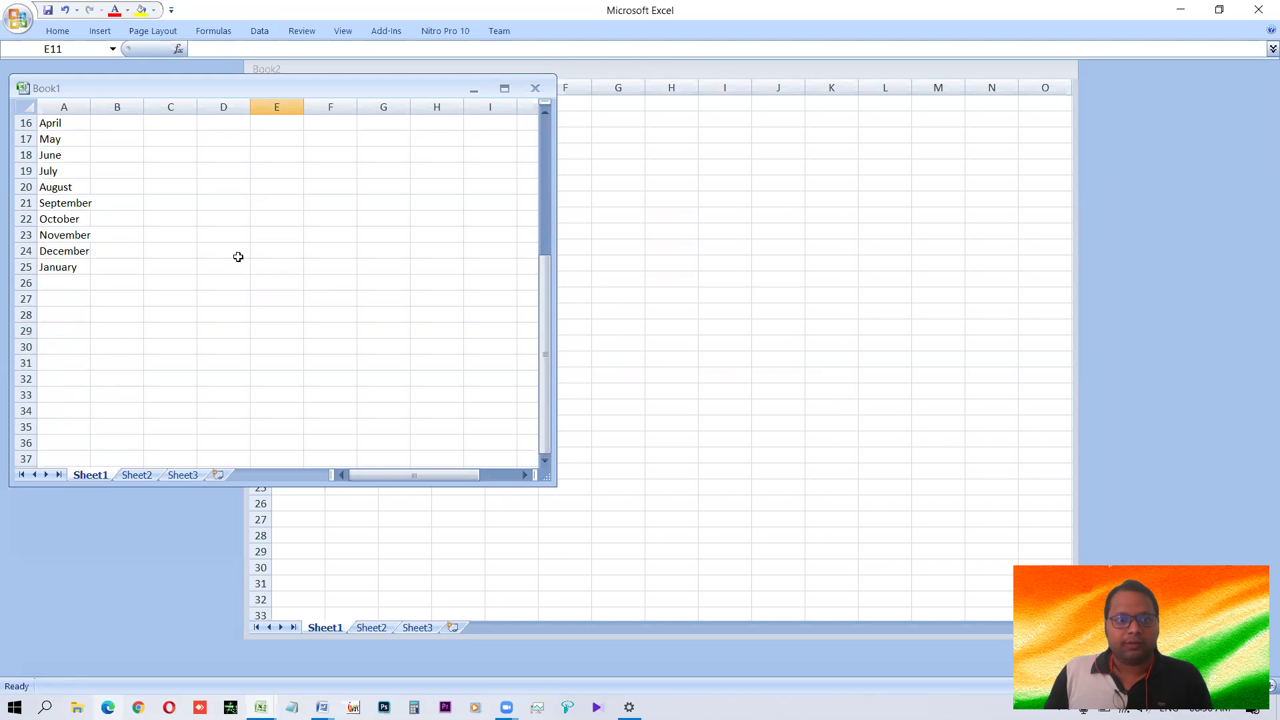
{"action": "scroll", "coordinate": [238, 257], "scroll_direction": "up", "scroll_amount": 4}
{"action": "scroll", "coordinate": [230, 261], "scroll_direction": "up", "scroll_amount": 1}
{"action": "key", "text": "Up"}
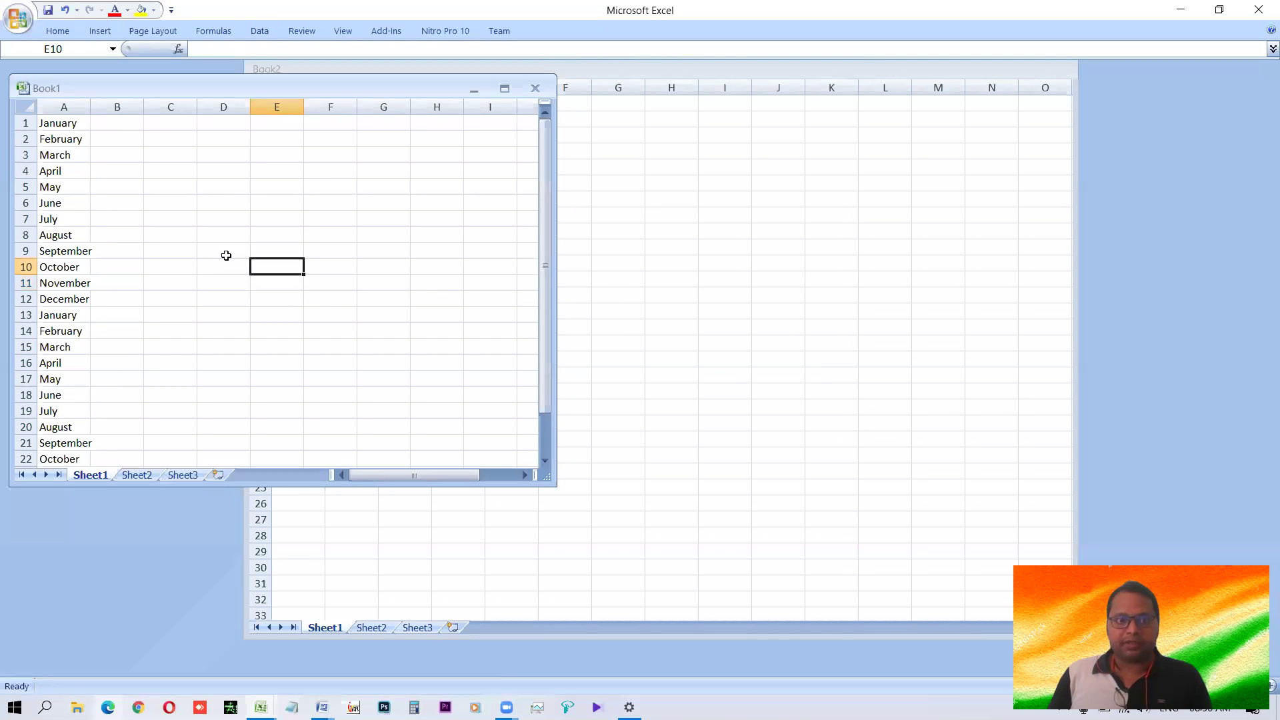
{"action": "key", "text": "Down"}
{"action": "key", "text": "Down"}
{"action": "key", "text": "Down"}
Drag Book1's right border out to show columns A to R, then return to cell A1
{"action": "left_click_drag", "start_coordinate": [545, 327], "coordinate": [545, 463]}
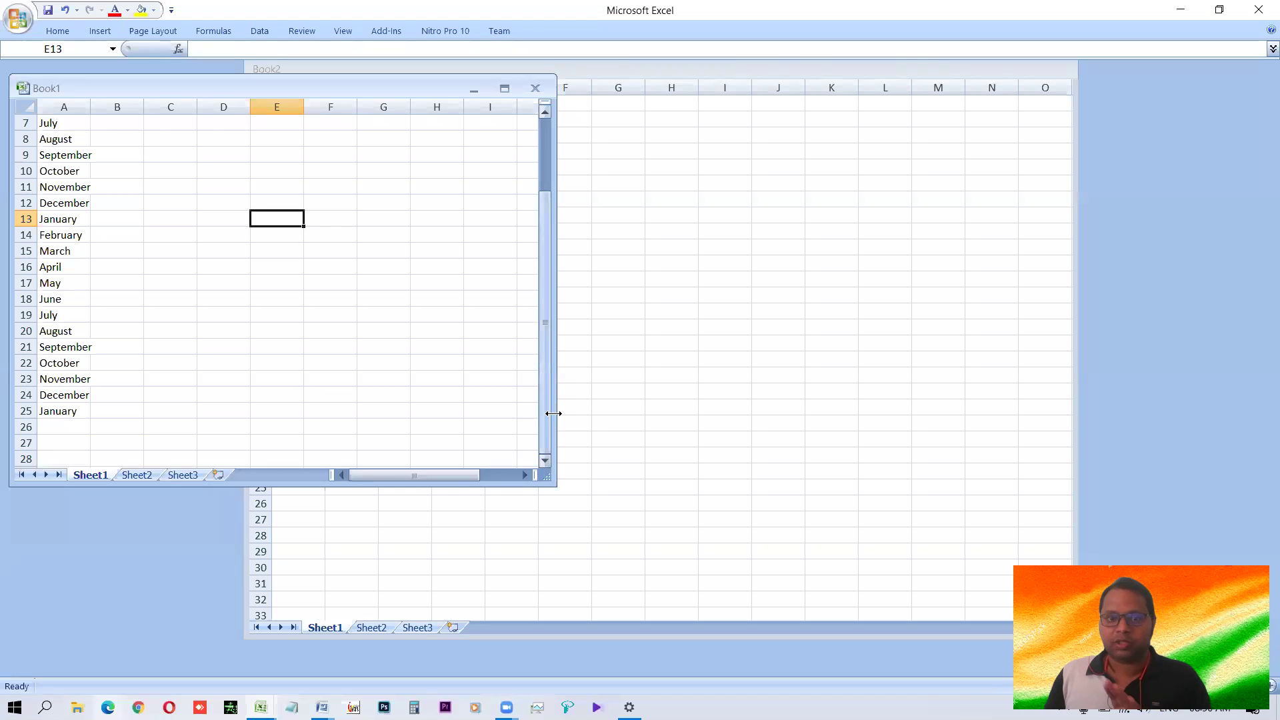
{"action": "left_click_drag", "start_coordinate": [420, 477], "coordinate": [394, 477]}
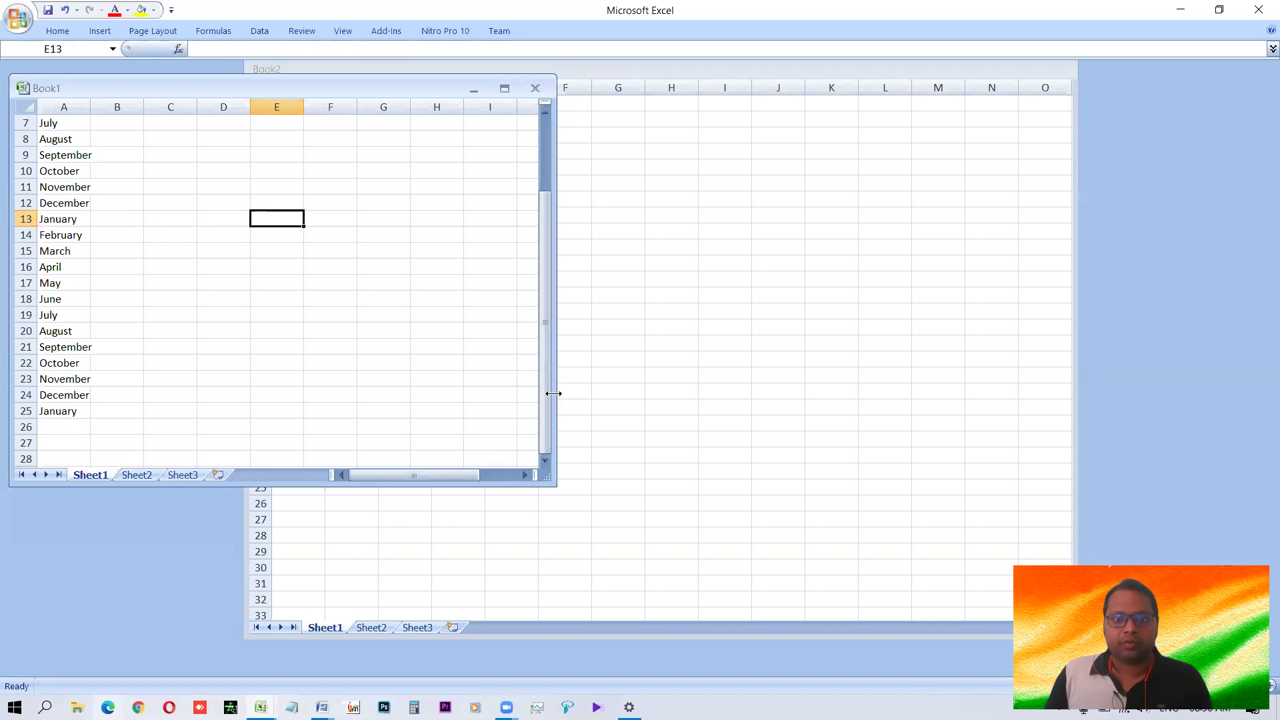
{"action": "left_click_drag", "start_coordinate": [553, 393], "coordinate": [999, 400]}
{"action": "left_click_drag", "start_coordinate": [788, 471], "coordinate": [898, 496]}
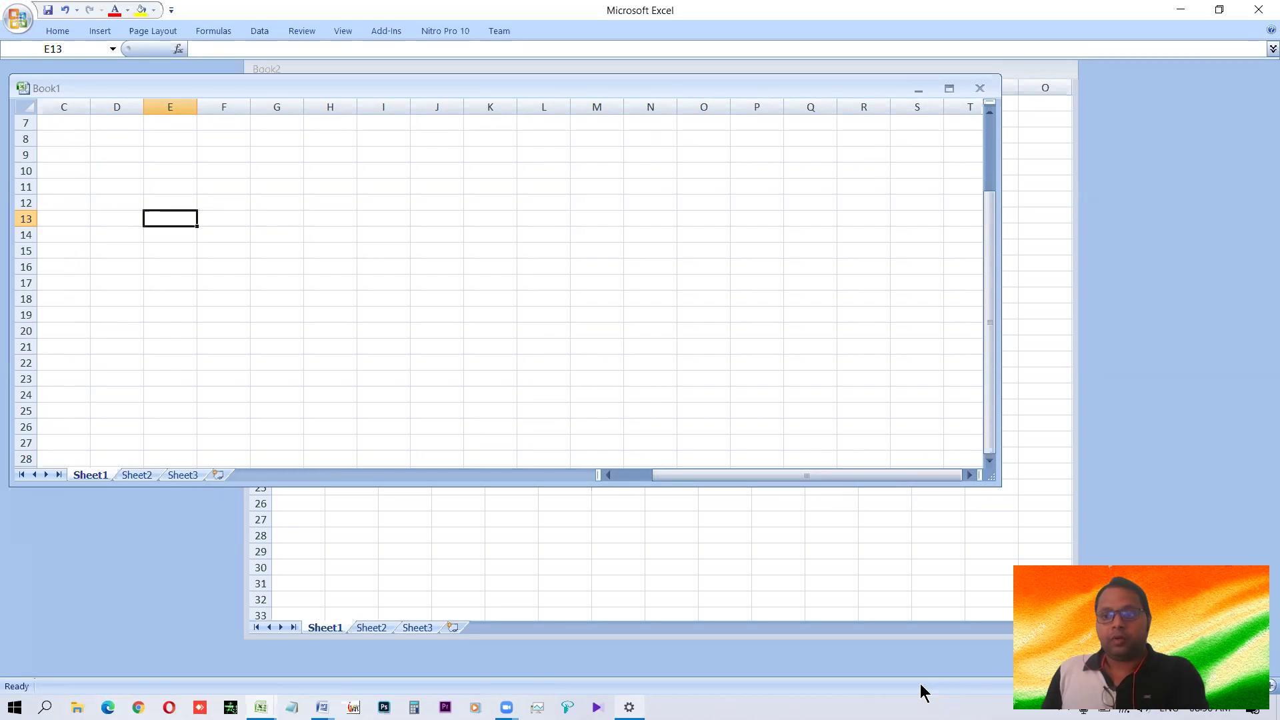
{"action": "left_click", "coordinate": [265, 254]}
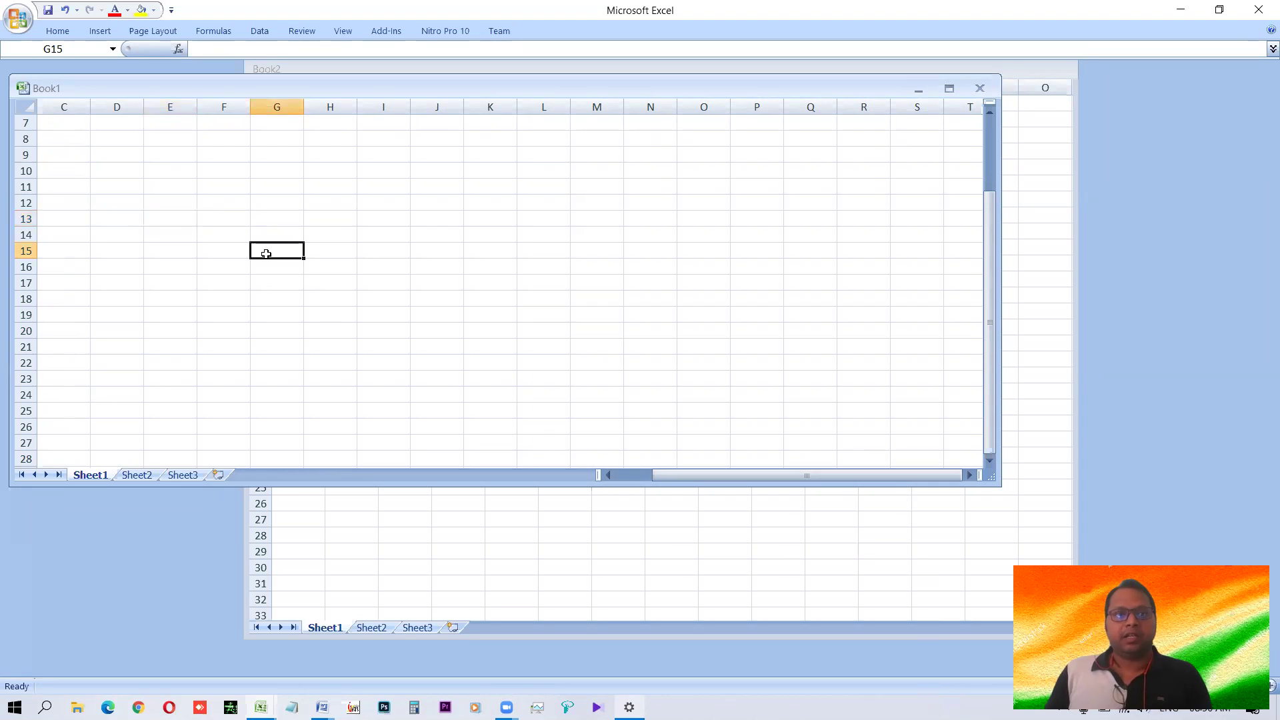
{"action": "key", "text": "ctrl+Home"}
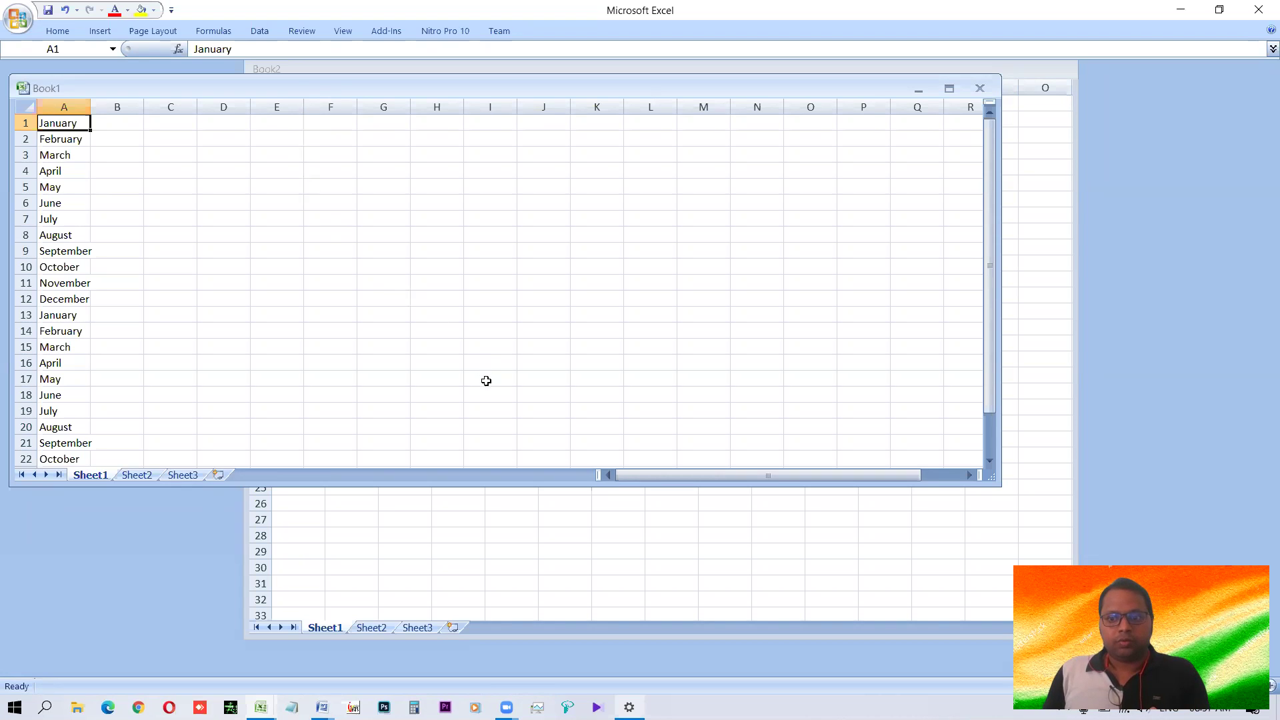
Close Book2 with Ctrl+W without saving, then select cell B5 in Book1
{"action": "left_click", "coordinate": [495, 530]}
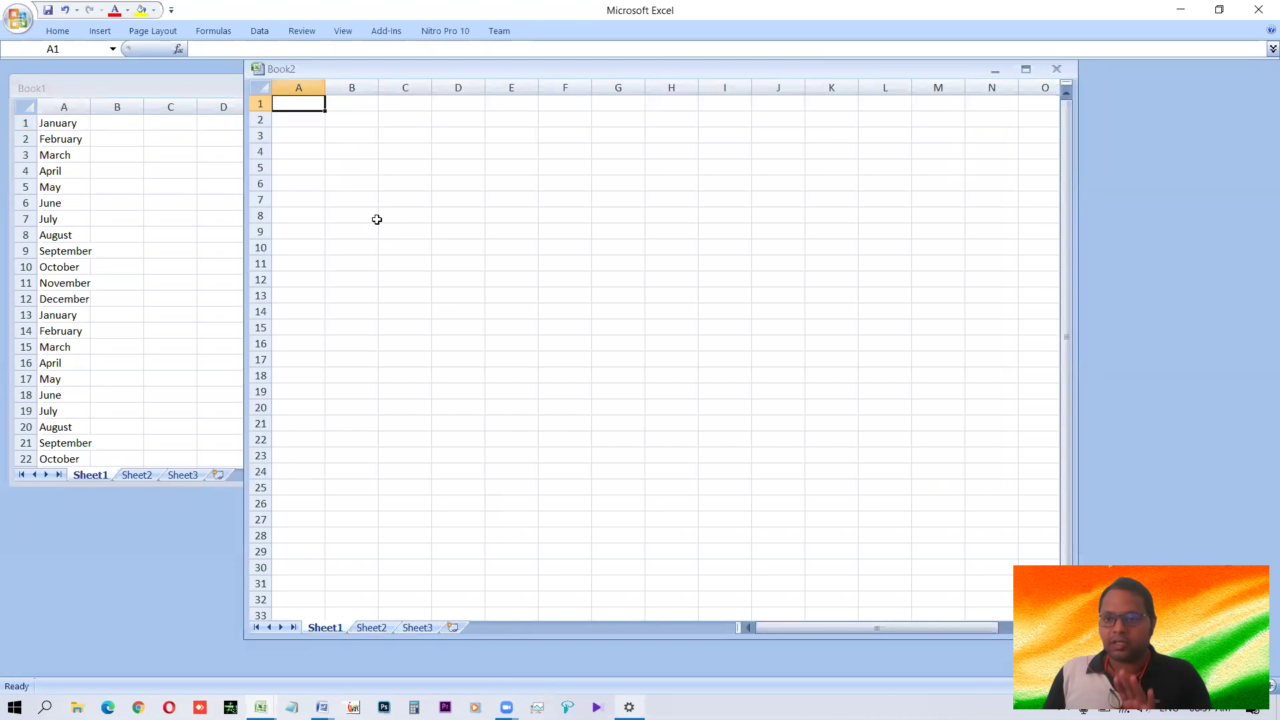
{"action": "left_click_drag", "start_coordinate": [480, 76], "coordinate": [525, 106]}
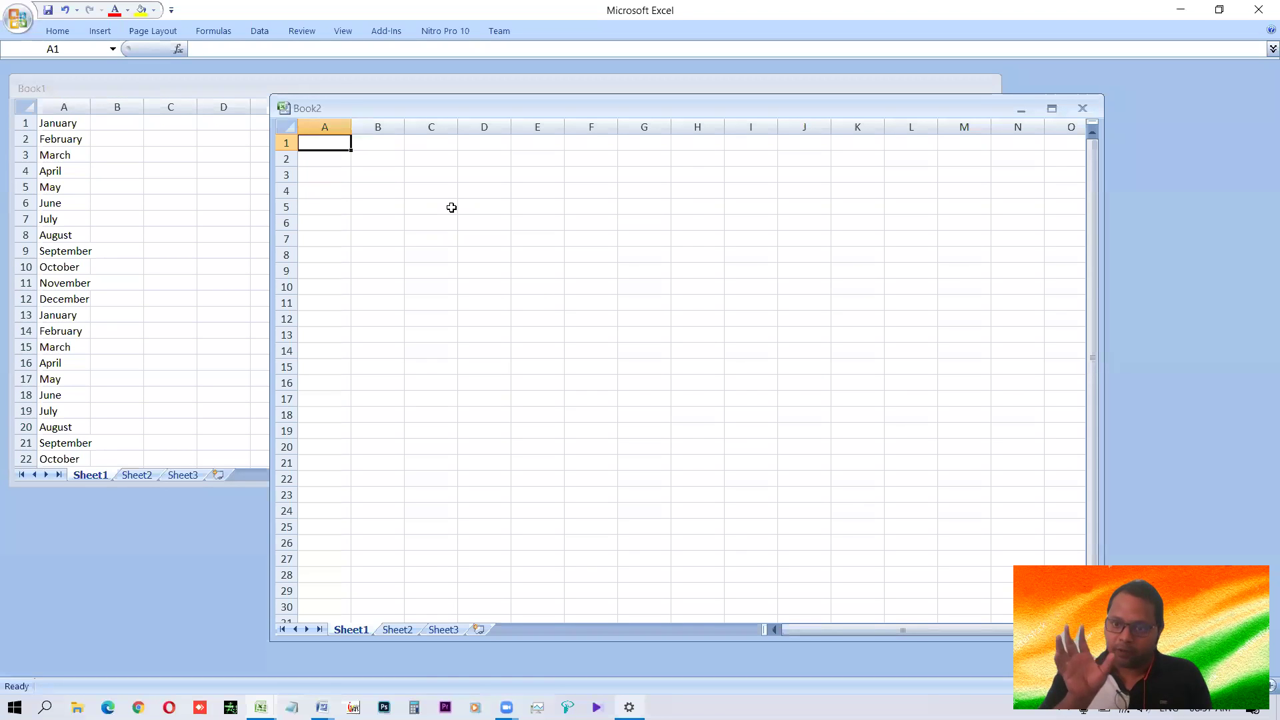
{"action": "key", "text": "ctrl+w"}
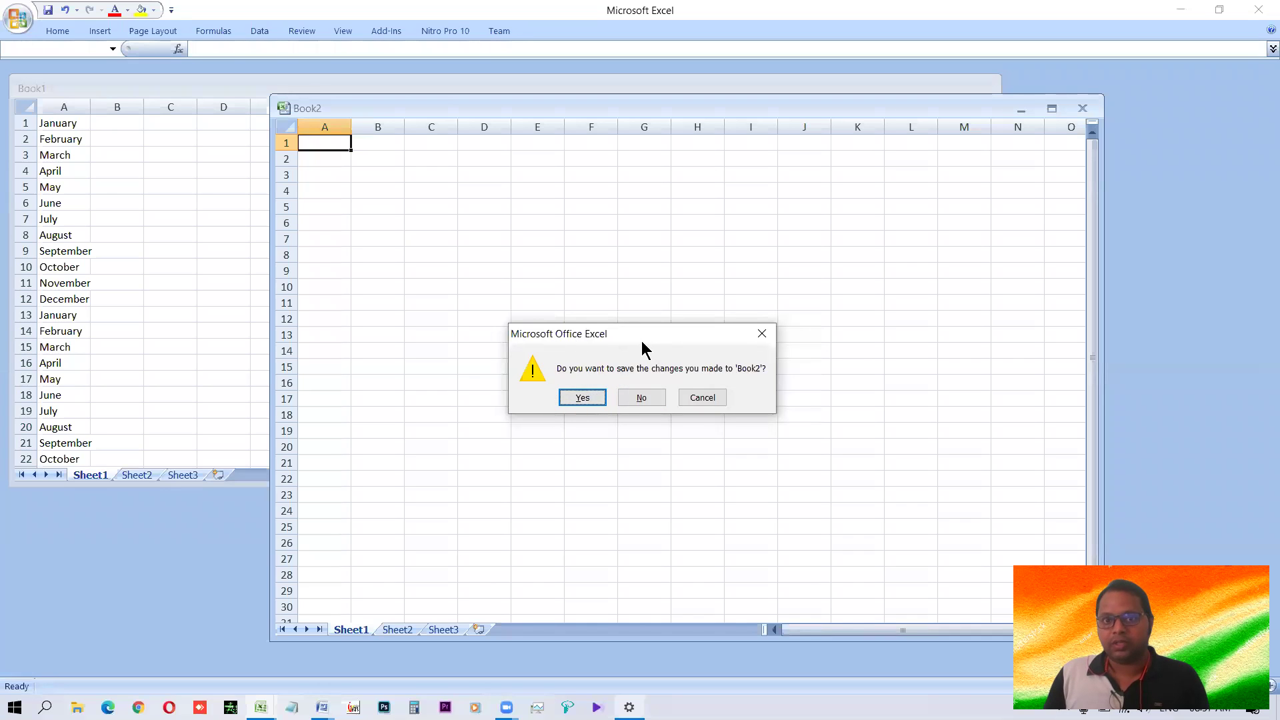
{"action": "left_click", "coordinate": [643, 400]}
{"action": "left_click", "coordinate": [97, 189]}
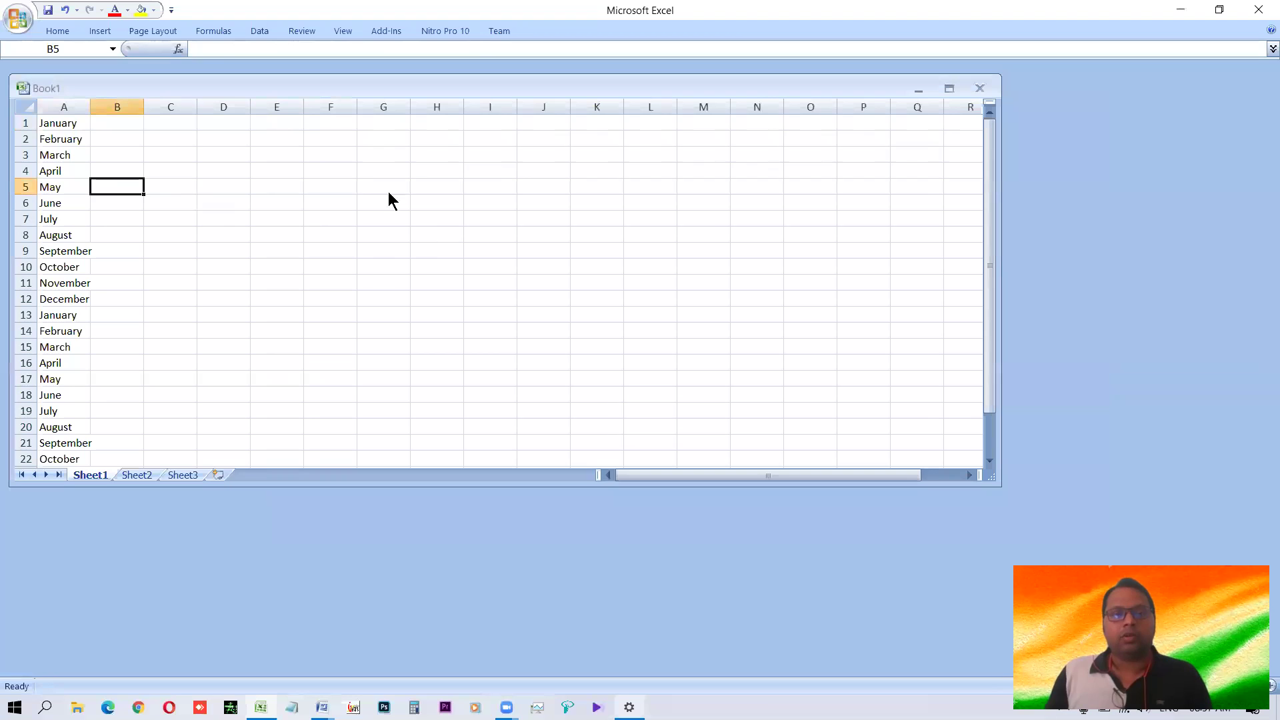
{"action": "key", "text": "ctrl+1"}
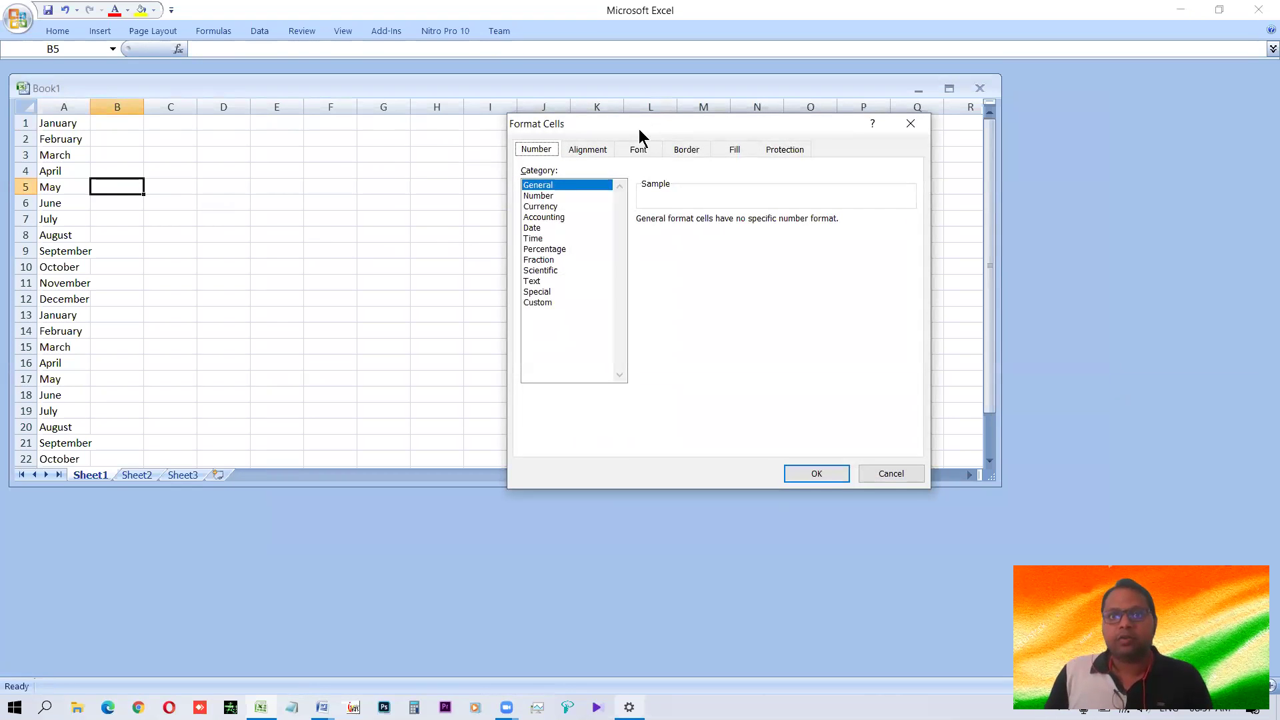
{"action": "left_click_drag", "start_coordinate": [639, 130], "coordinate": [489, 126]}
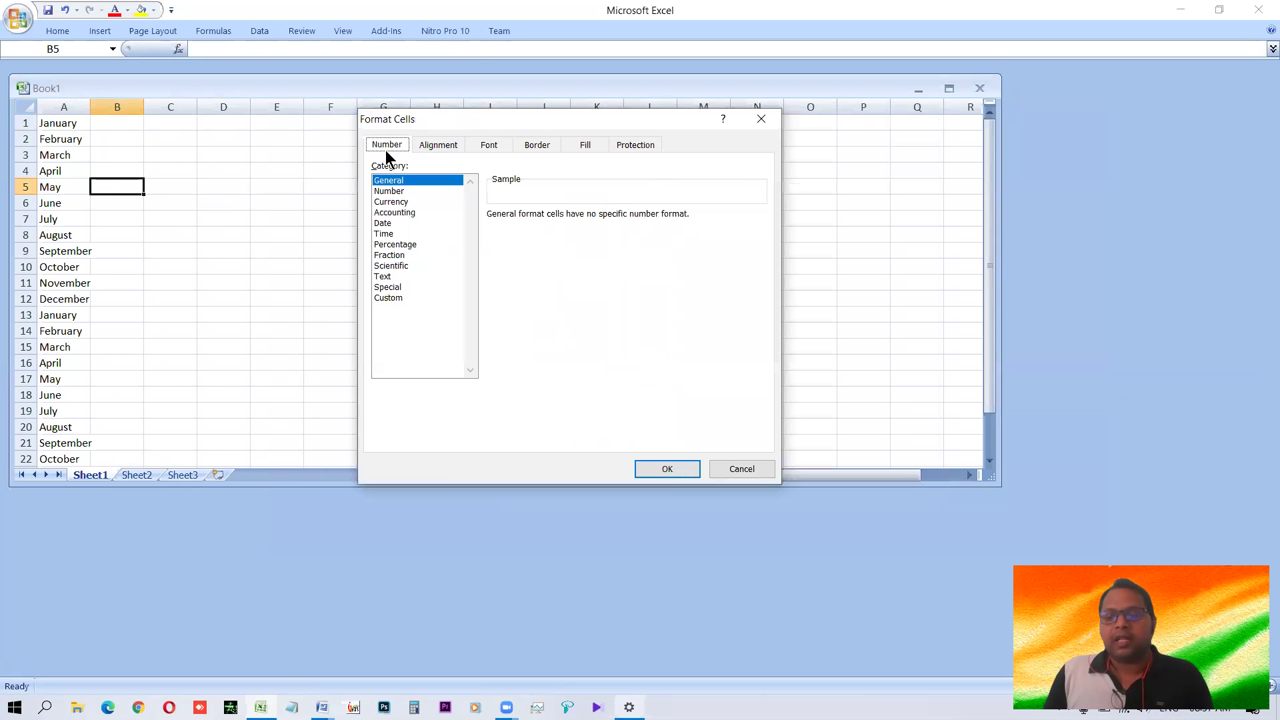
{"action": "left_click", "coordinate": [442, 146]}
{"action": "left_click", "coordinate": [493, 145]}
{"action": "left_click", "coordinate": [537, 145]}
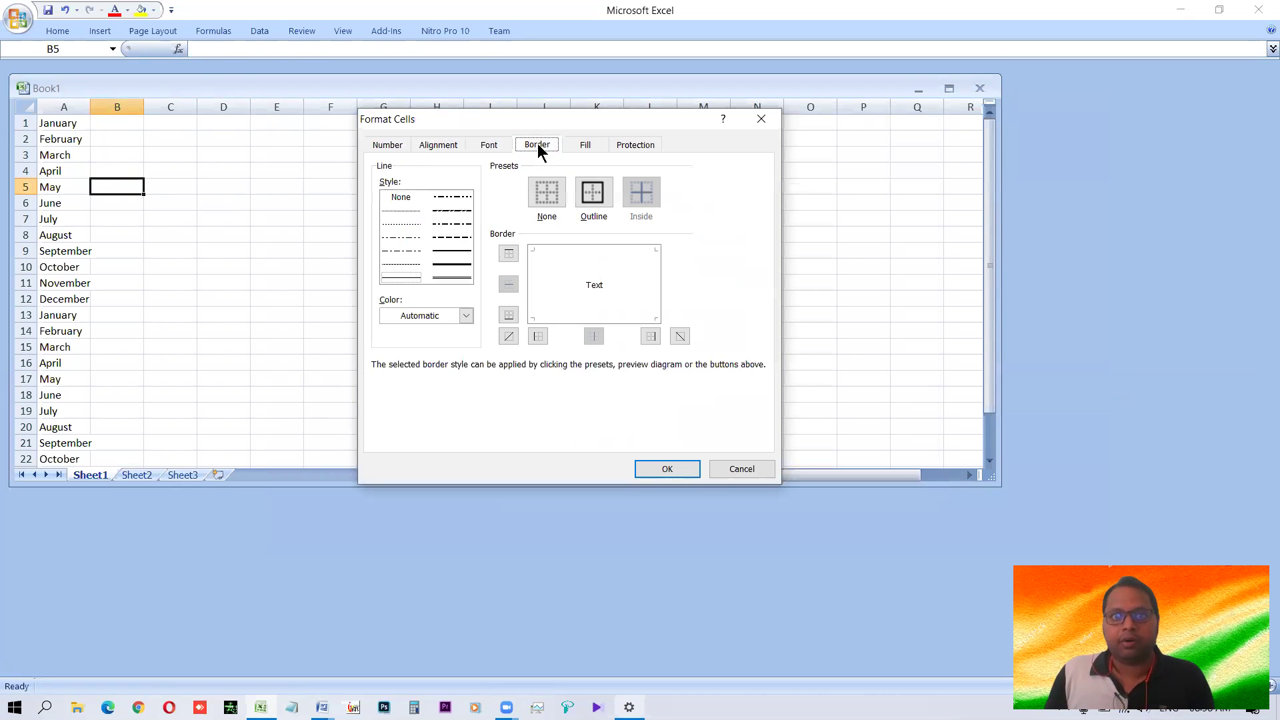
{"action": "left_click", "coordinate": [390, 145]}
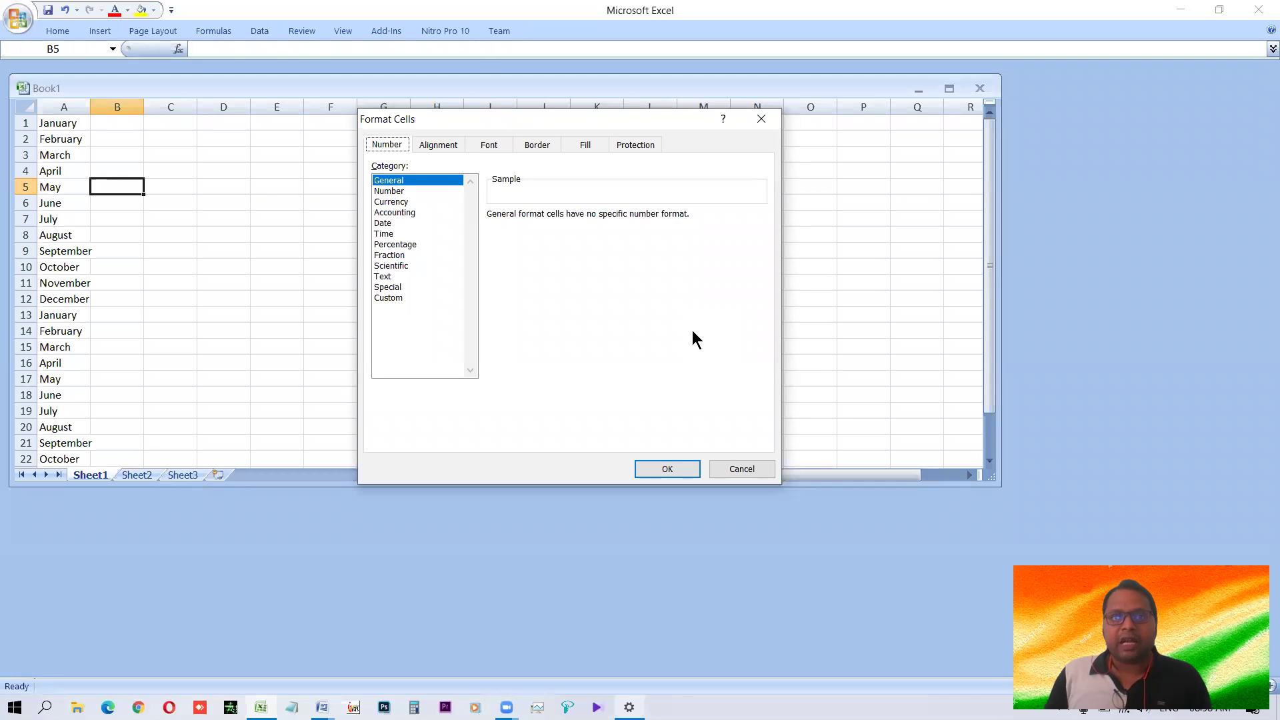
{"action": "key", "text": "ctrl+Tab"}
{"action": "key", "text": "ctrl+Tab"}
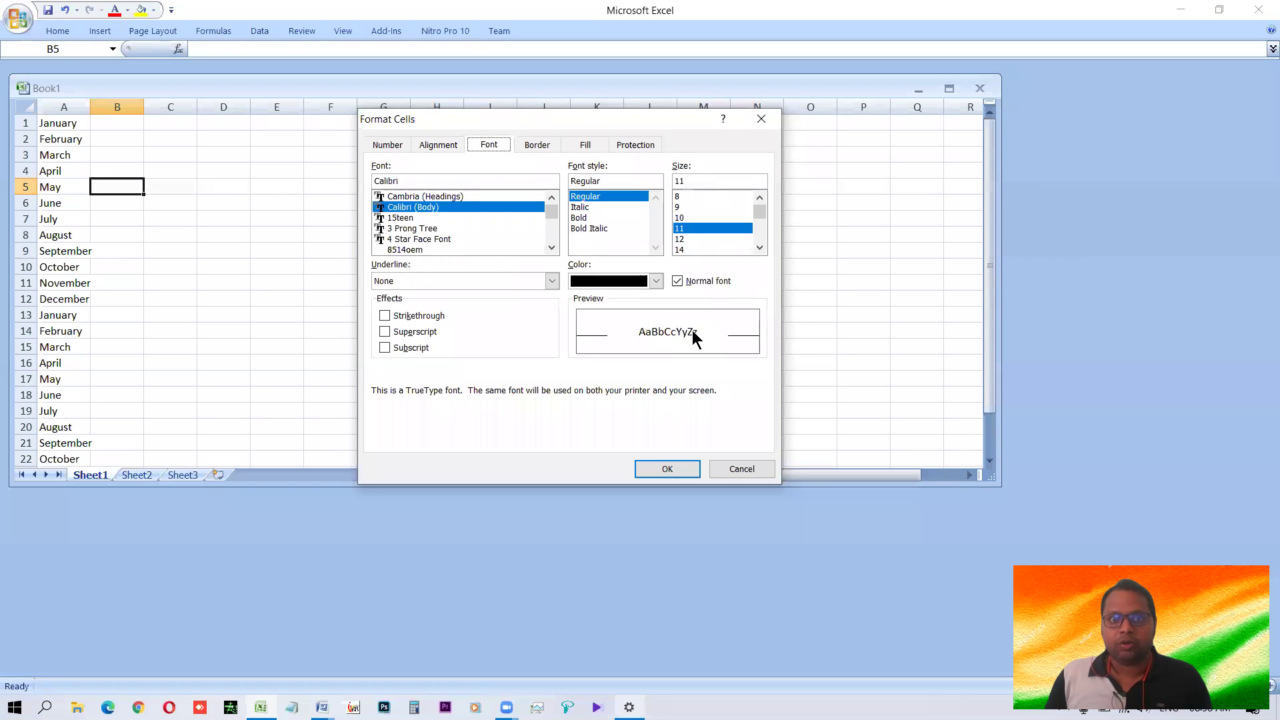
{"action": "key", "text": "ctrl+Tab"}
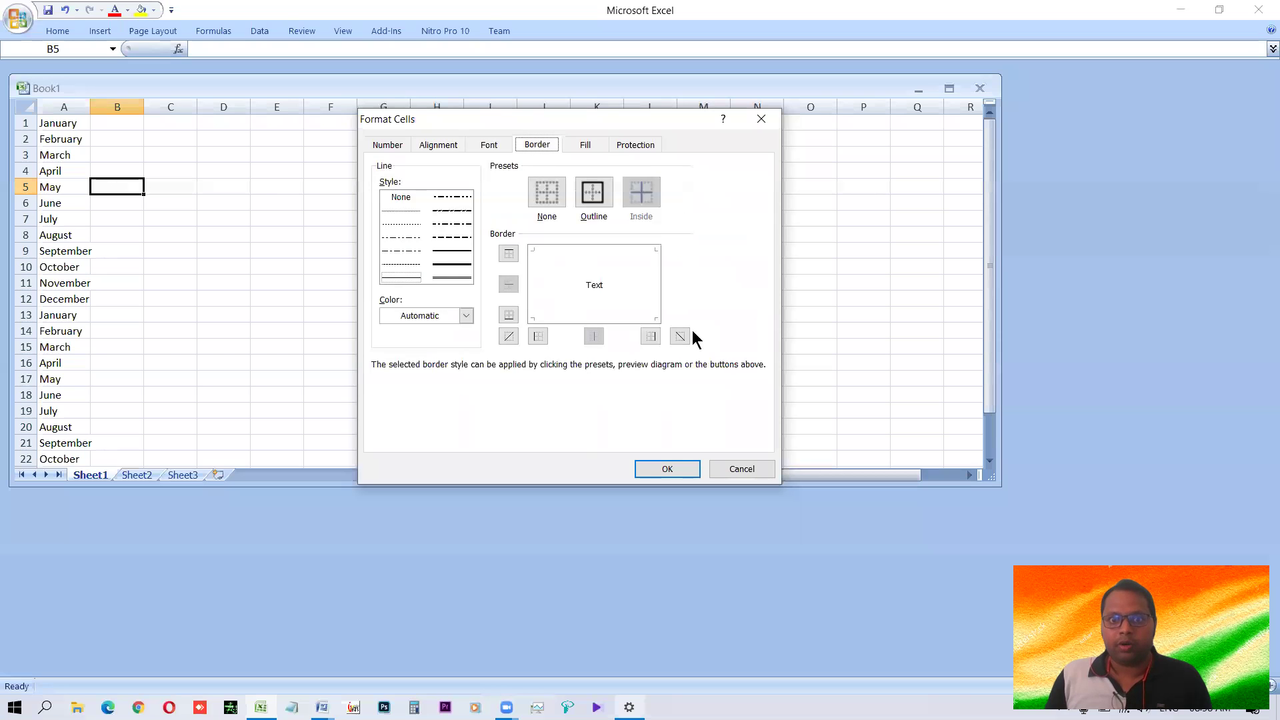
{"action": "key", "text": "ctrl+Tab"}
{"action": "key", "text": "ctrl+Tab"}
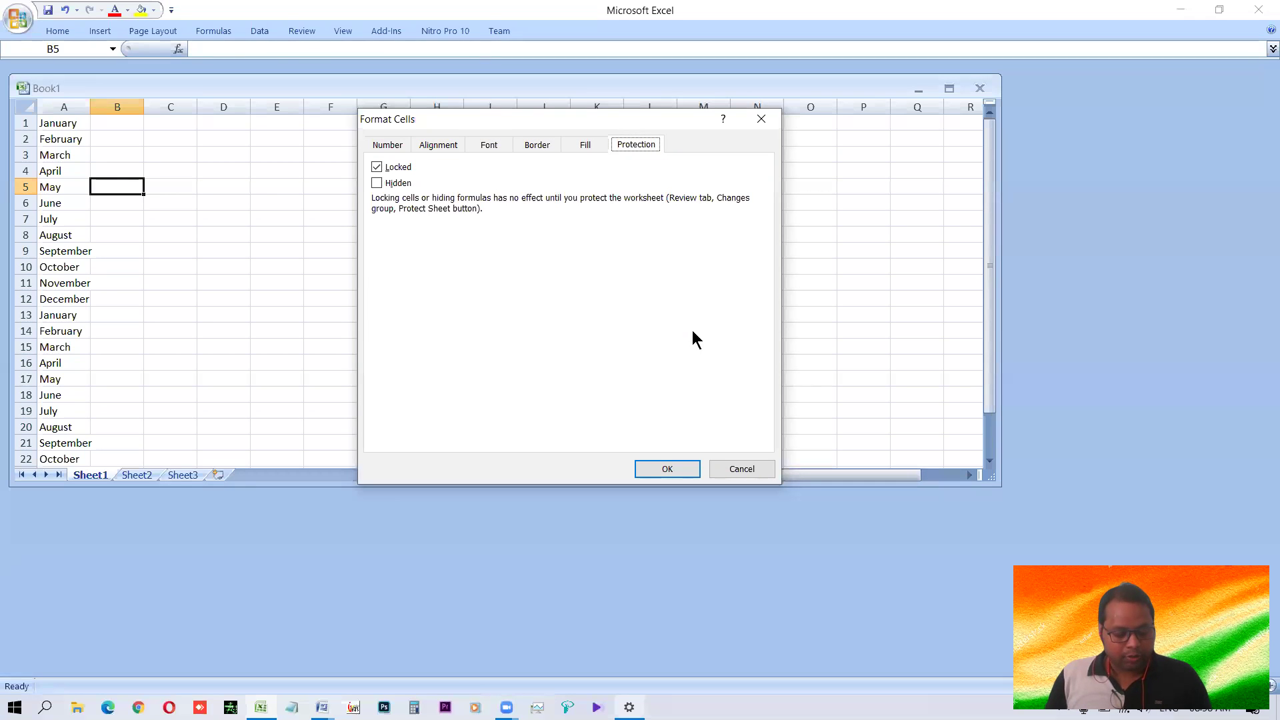
{"action": "key", "text": "ctrl+shift+Tab"}
{"action": "key", "text": "ctrl+shift+Tab"}
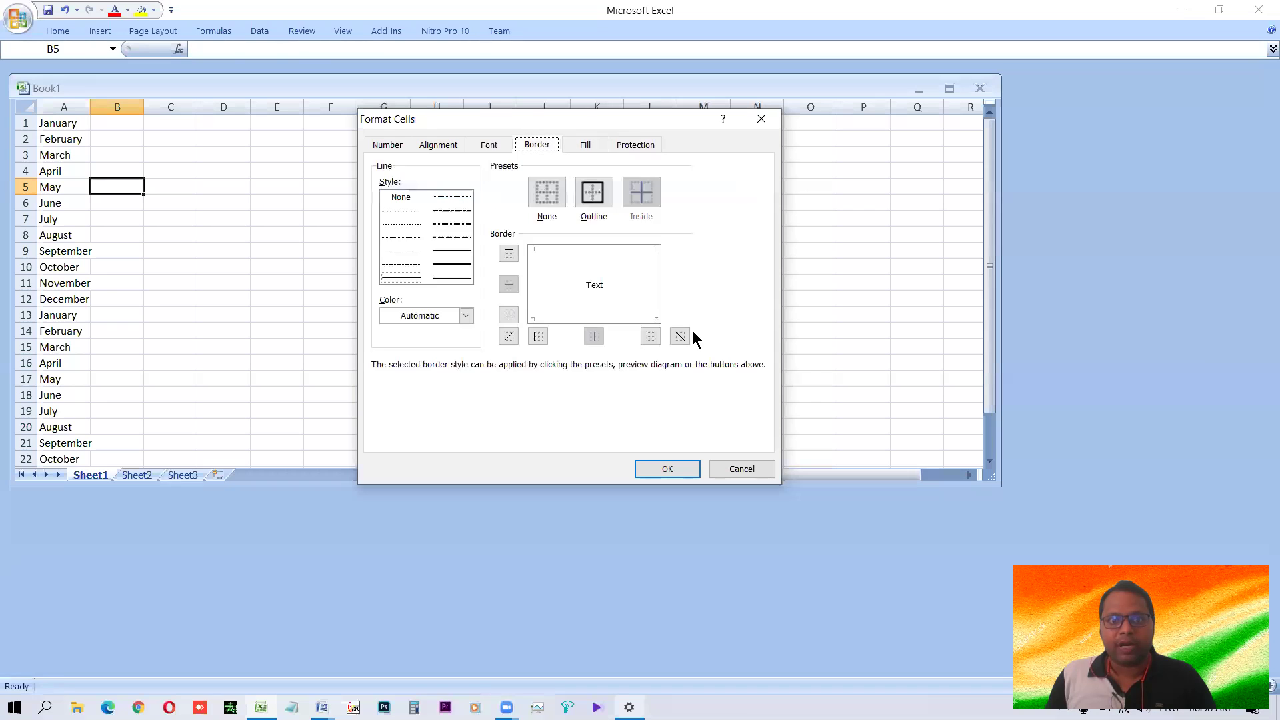
{"action": "key", "text": "ctrl+shift+Tab"}
{"action": "key", "text": "ctrl+shift+Tab"}
{"action": "key", "text": "ctrl+shift+Tab"}
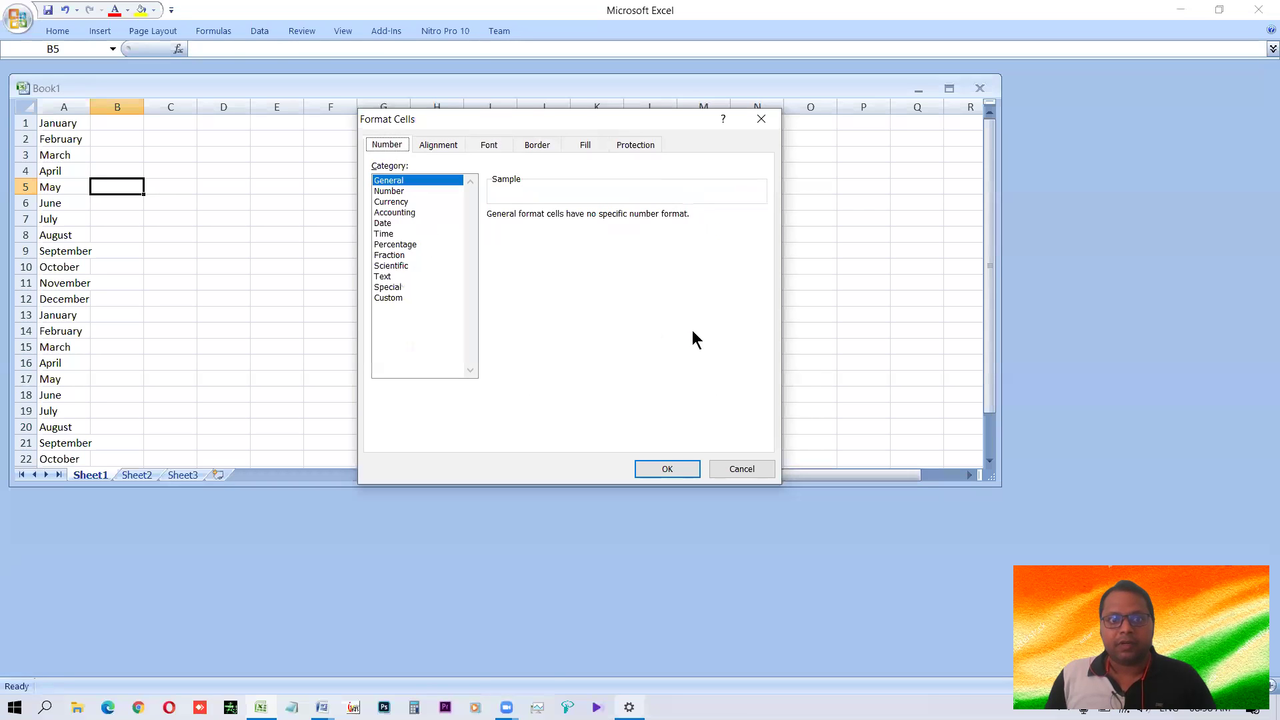
On the Alignment tab, try Degrees values such as 78, then empty the box
{"action": "key", "text": "ctrl+Tab"}
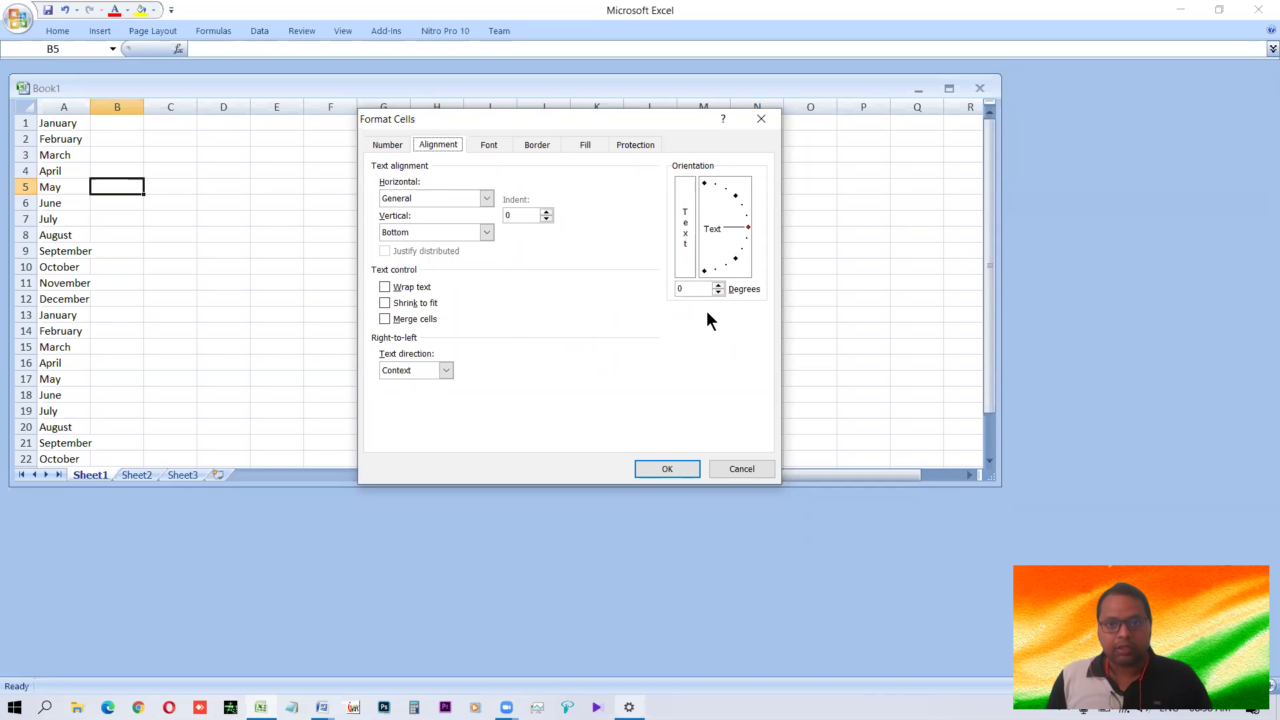
{"action": "key", "text": "alt+d"}
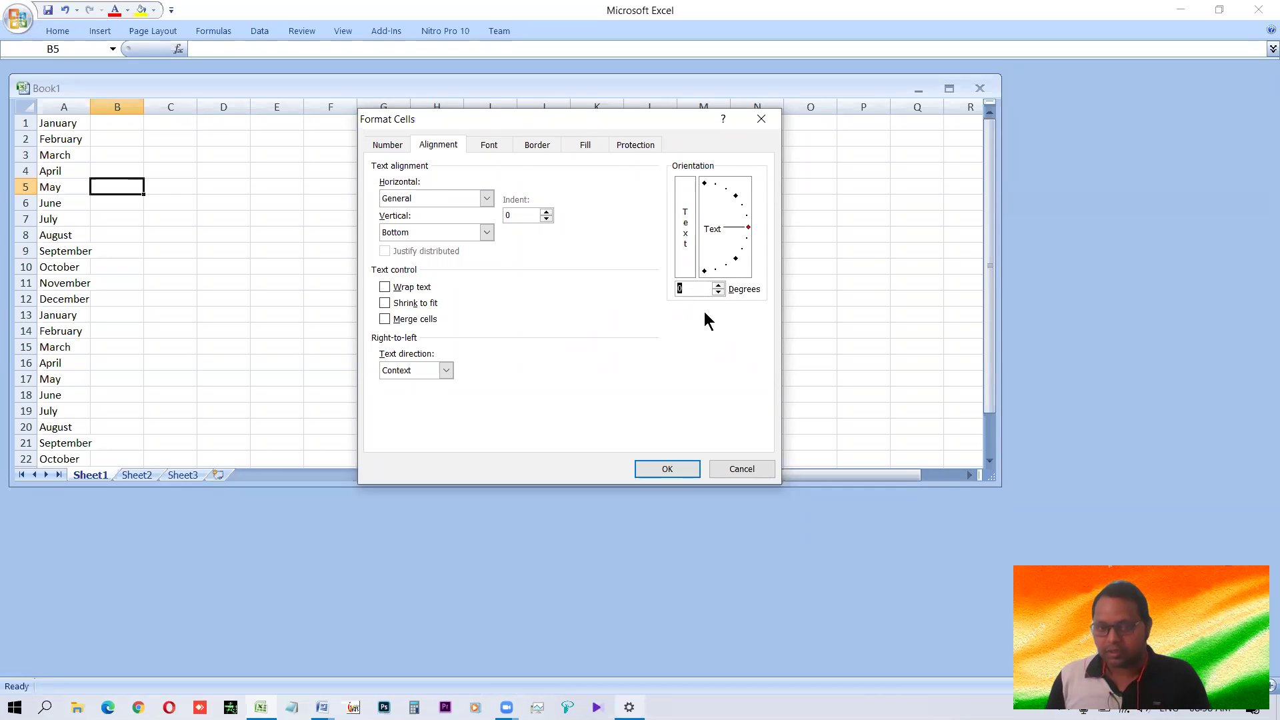
{"action": "key", "text": "Up"}
{"action": "key", "text": "Up"}
{"action": "key", "text": "Up"}
{"action": "key", "text": "Up"}
{"action": "key", "text": "Up"}
{"action": "key", "text": "Up"}
{"action": "type", "text": "78"}
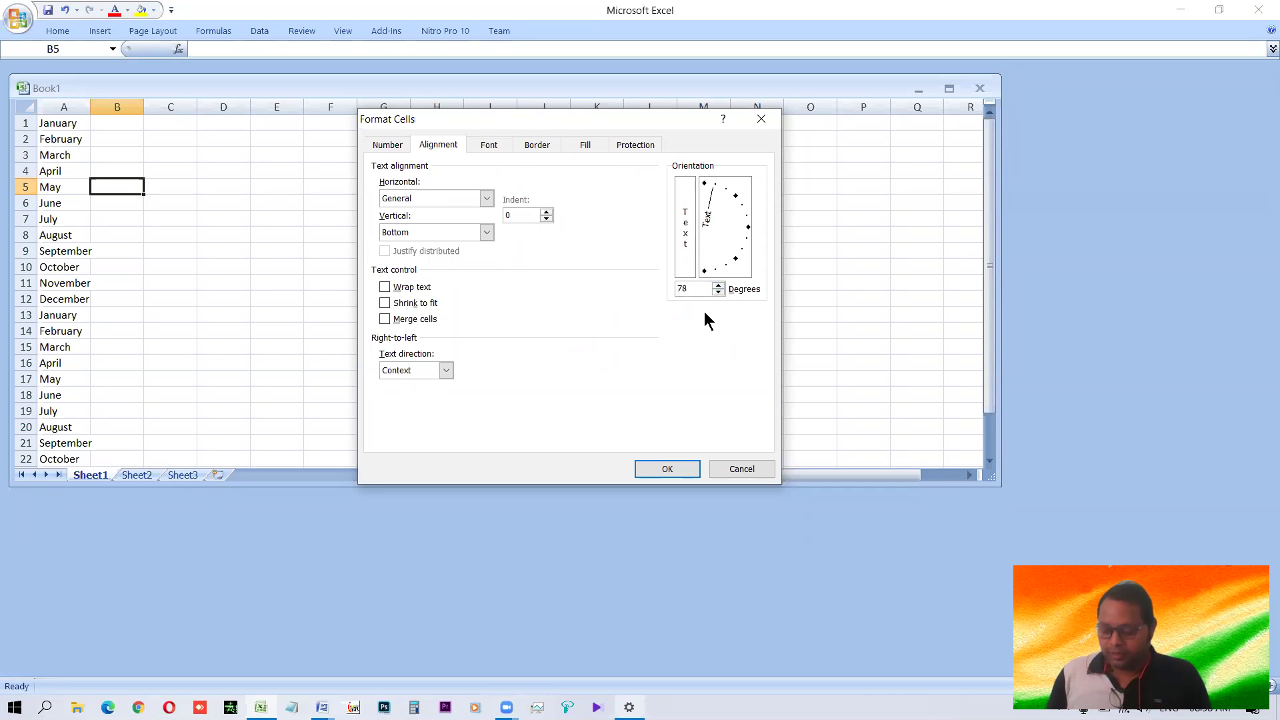
{"action": "key", "text": "BackSpace"}
{"action": "key", "text": "BackSpace"}
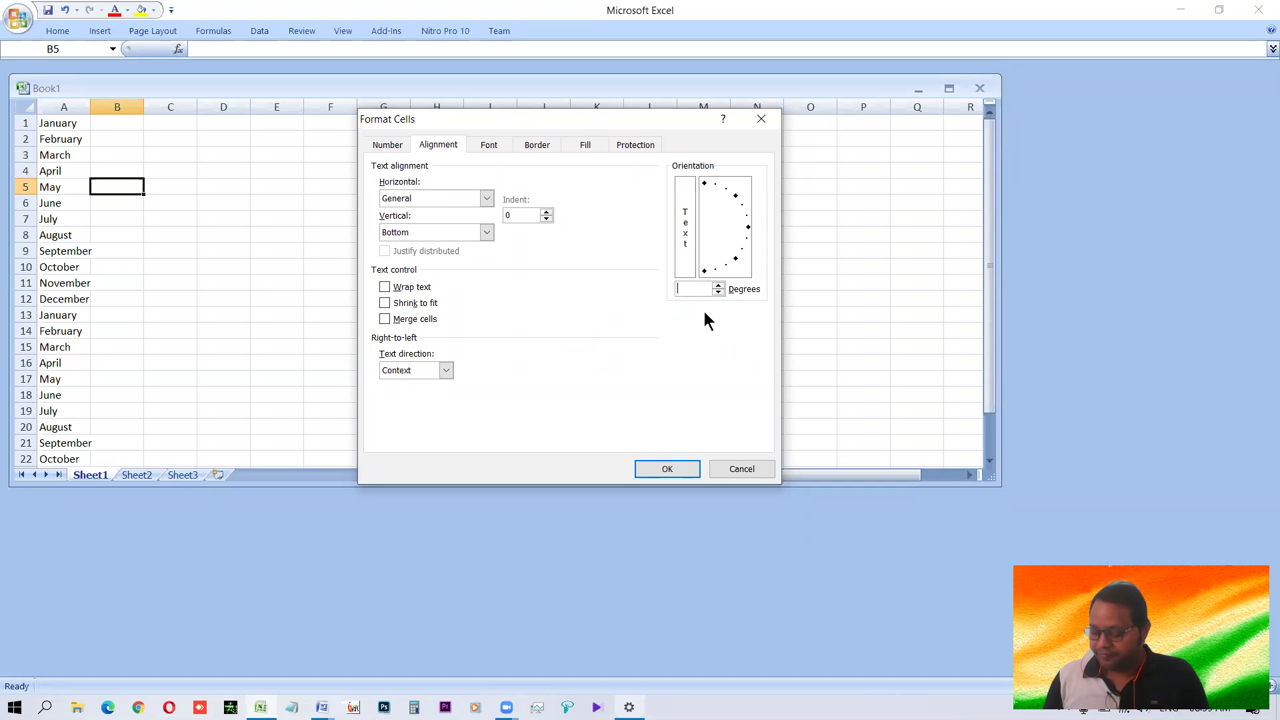
Enter a 50-degree text orientation and tick Merge cells
{"action": "type", "text": "50"}
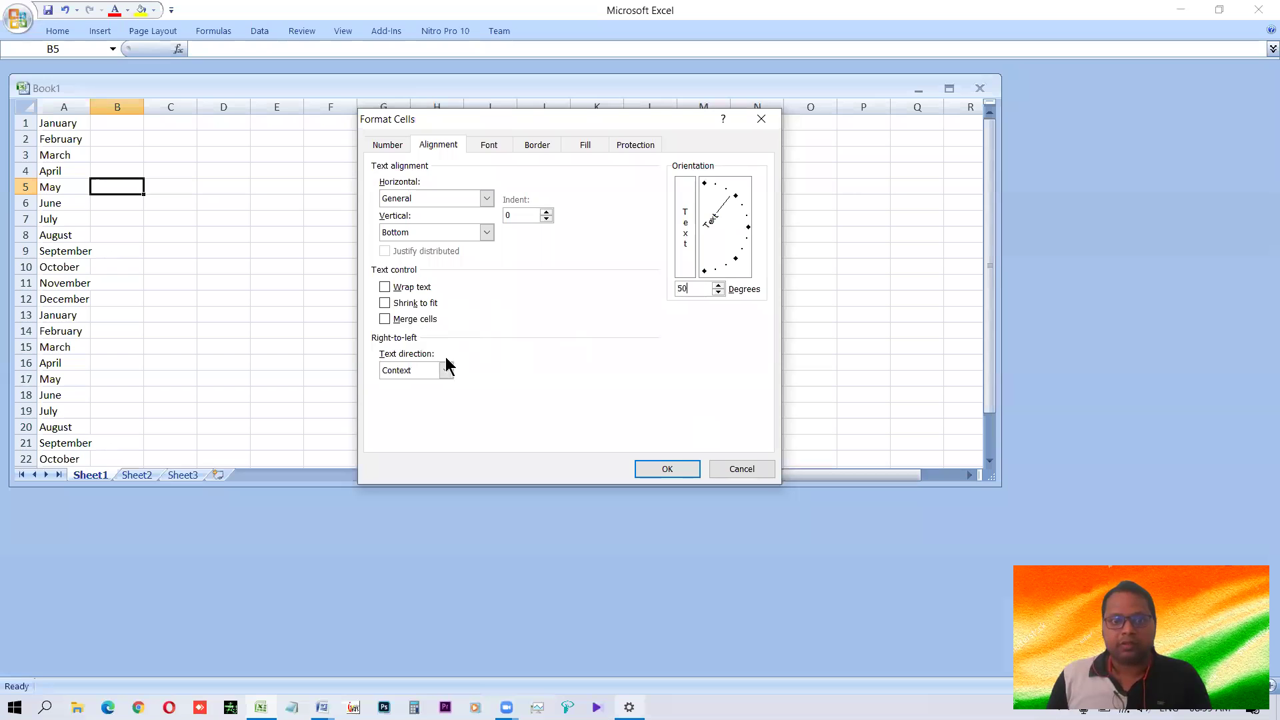
{"action": "key", "text": "alt+m"}
{"action": "key", "text": "Tab"}
{"action": "left_click", "coordinate": [440, 149]}
{"action": "key", "text": "Tab"}
{"action": "key", "text": "Tab"}
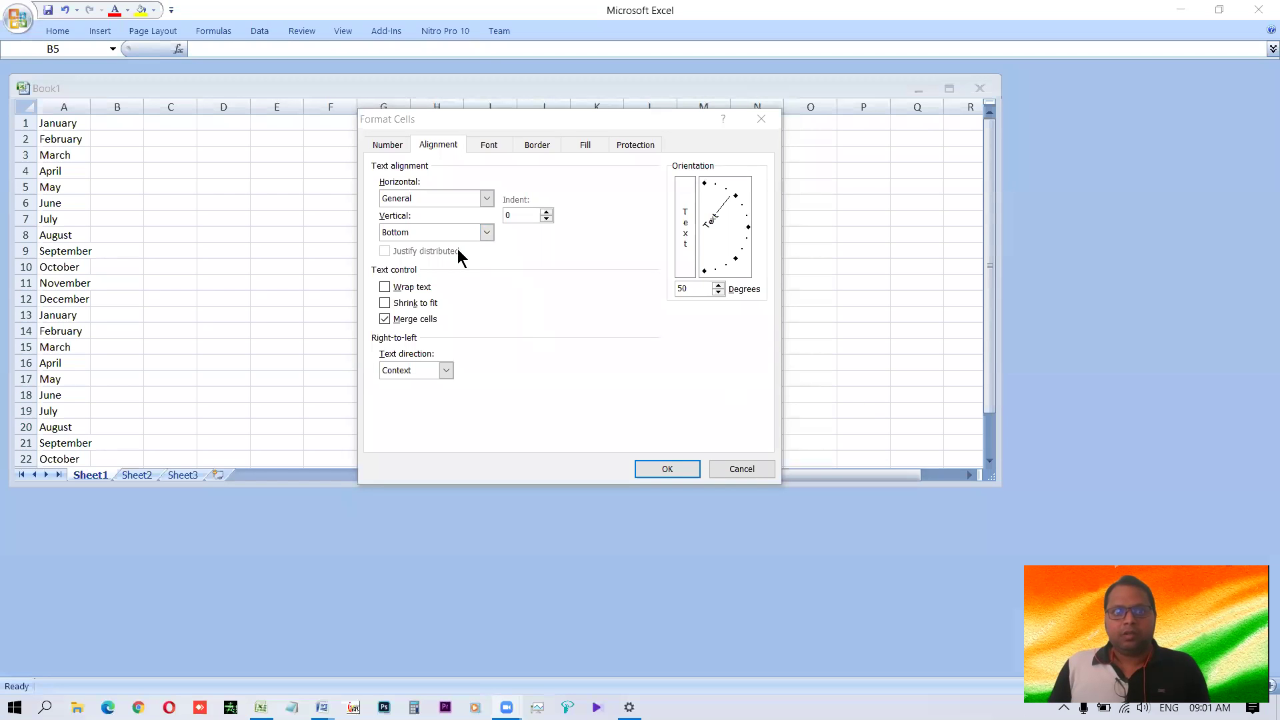
Leave vertical alignment at Bottom and tick Wrap text on the Alignment tab
{"action": "left_click", "coordinate": [413, 230]}
{"action": "left_click", "coordinate": [419, 230]}
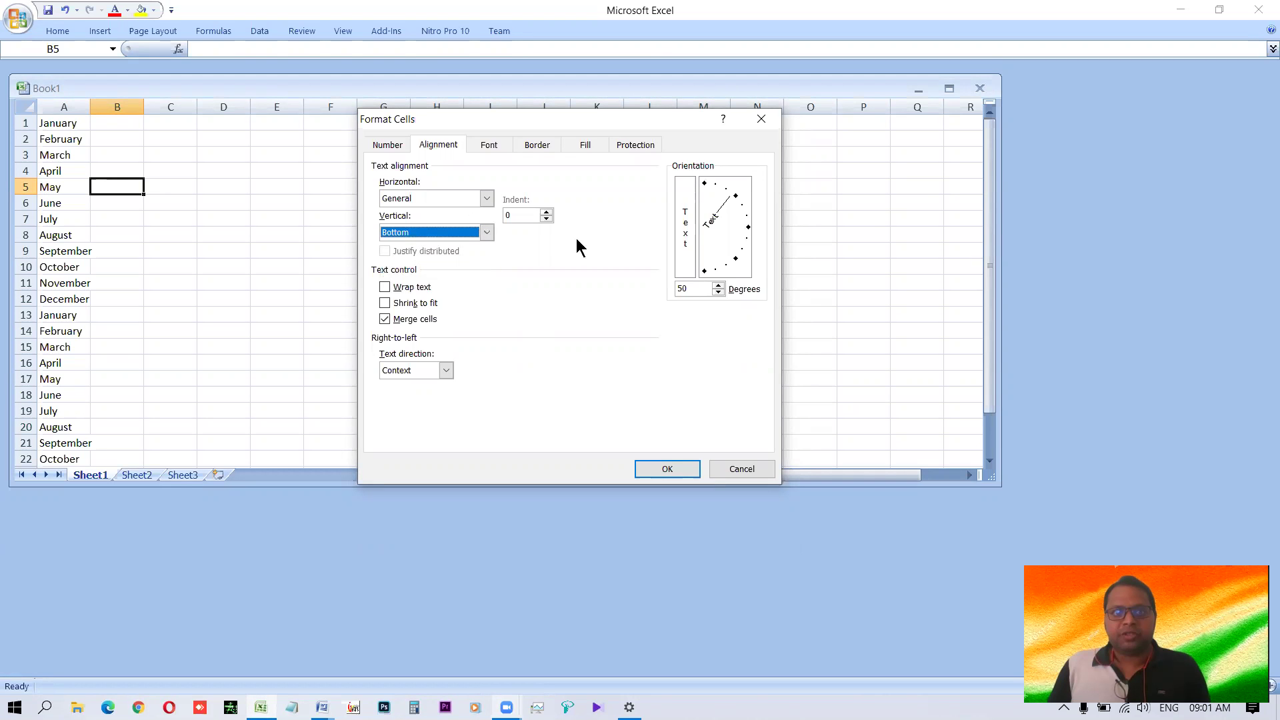
{"action": "key", "text": "Tab"}
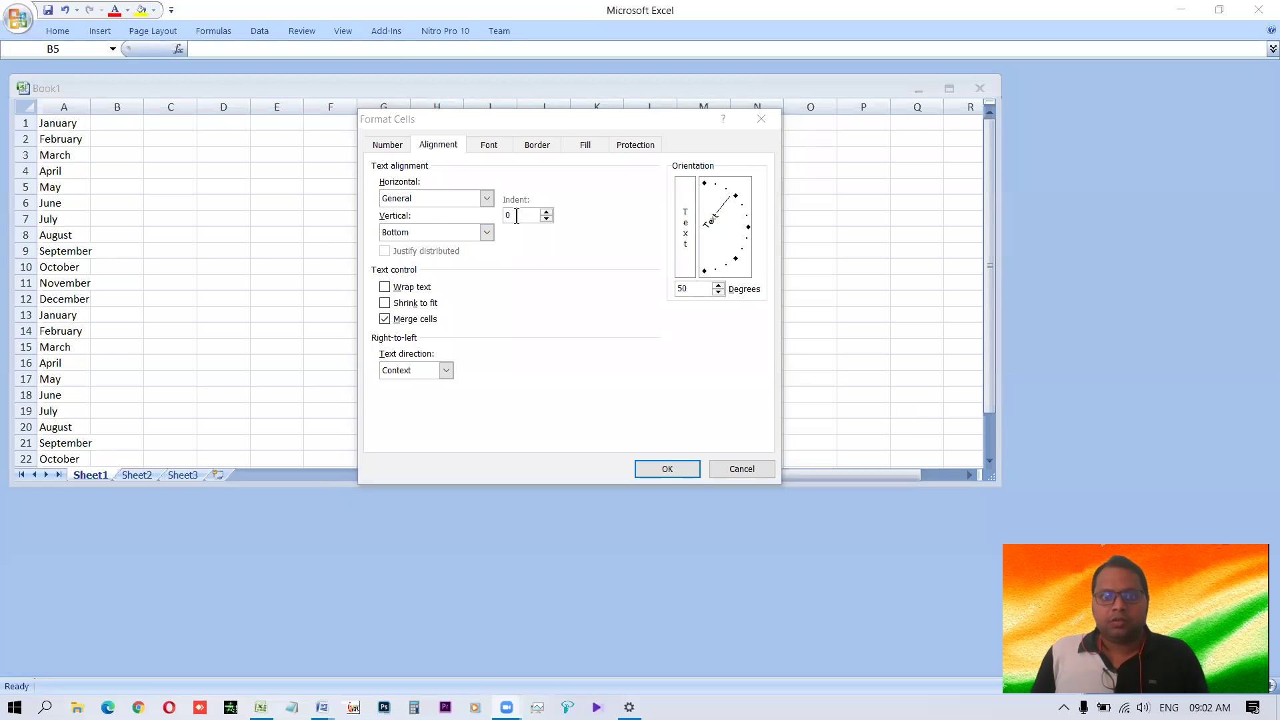
{"action": "key", "text": "shift+Tab"}
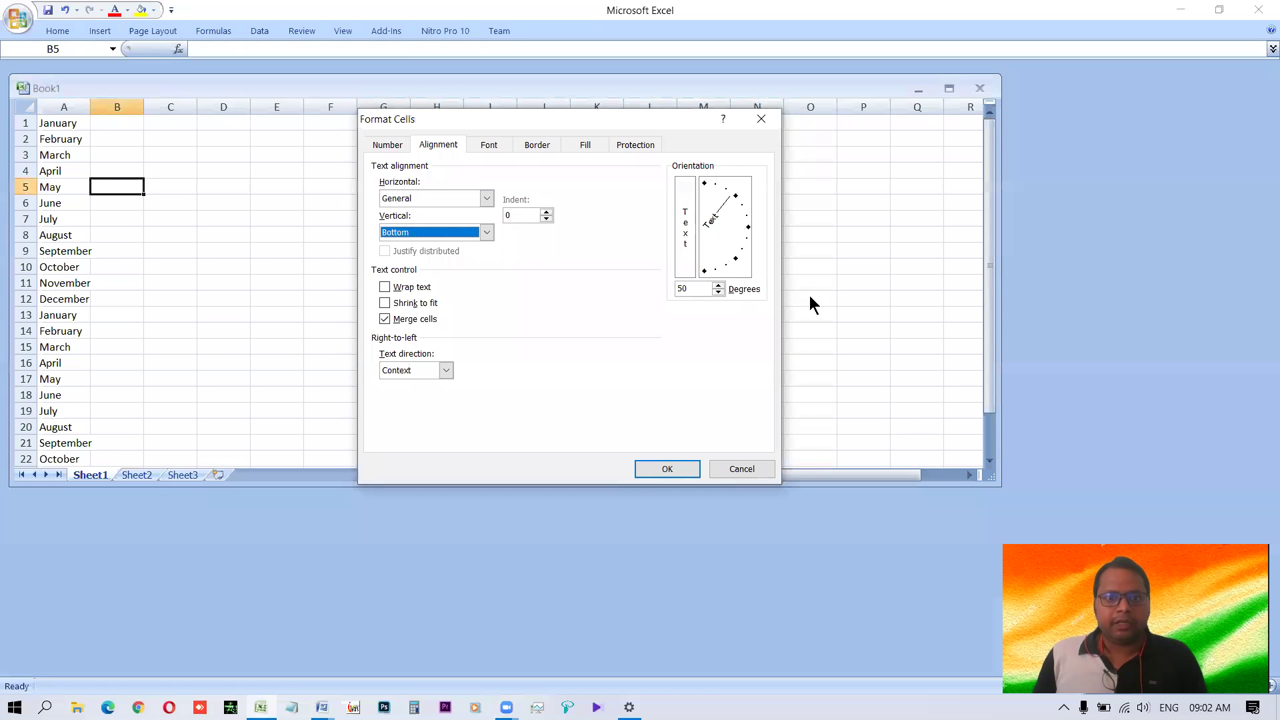
{"action": "key", "text": "Tab"}
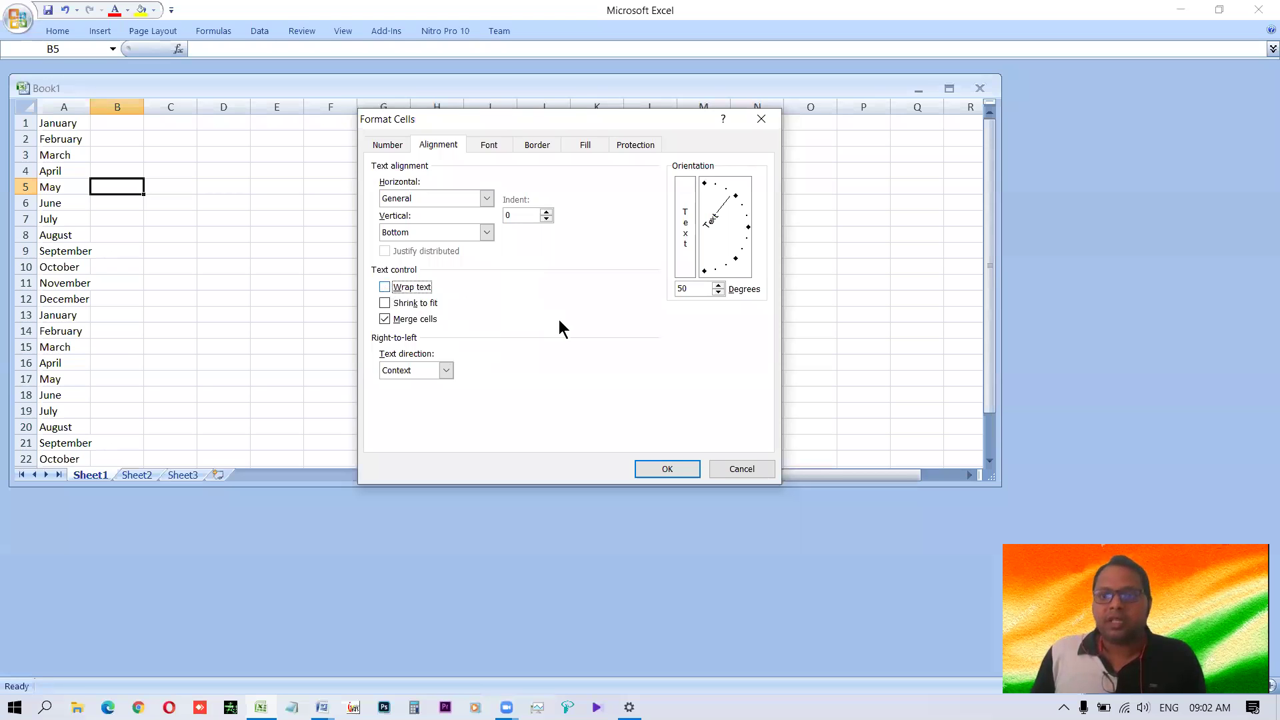
{"action": "key", "text": "Tab"}
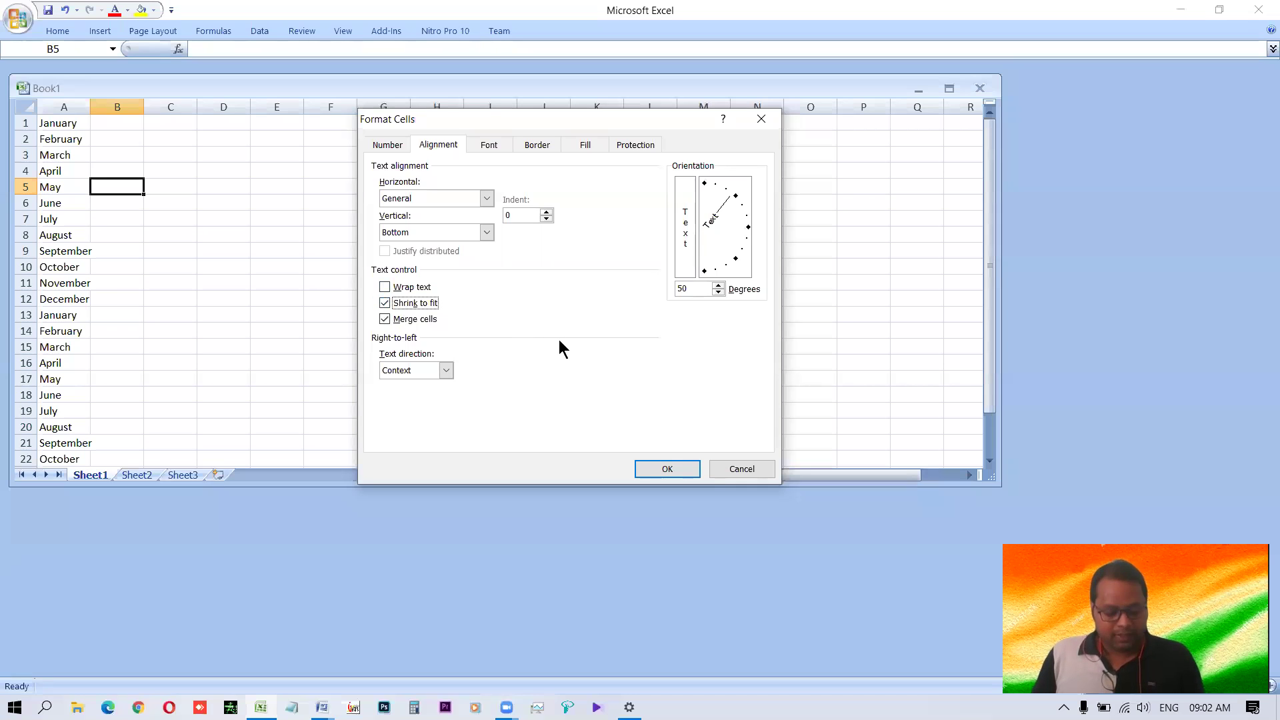
{"action": "key", "text": "shift+Tab"}
{"action": "key", "text": "space"}
{"action": "key", "text": "shift+Tab"}
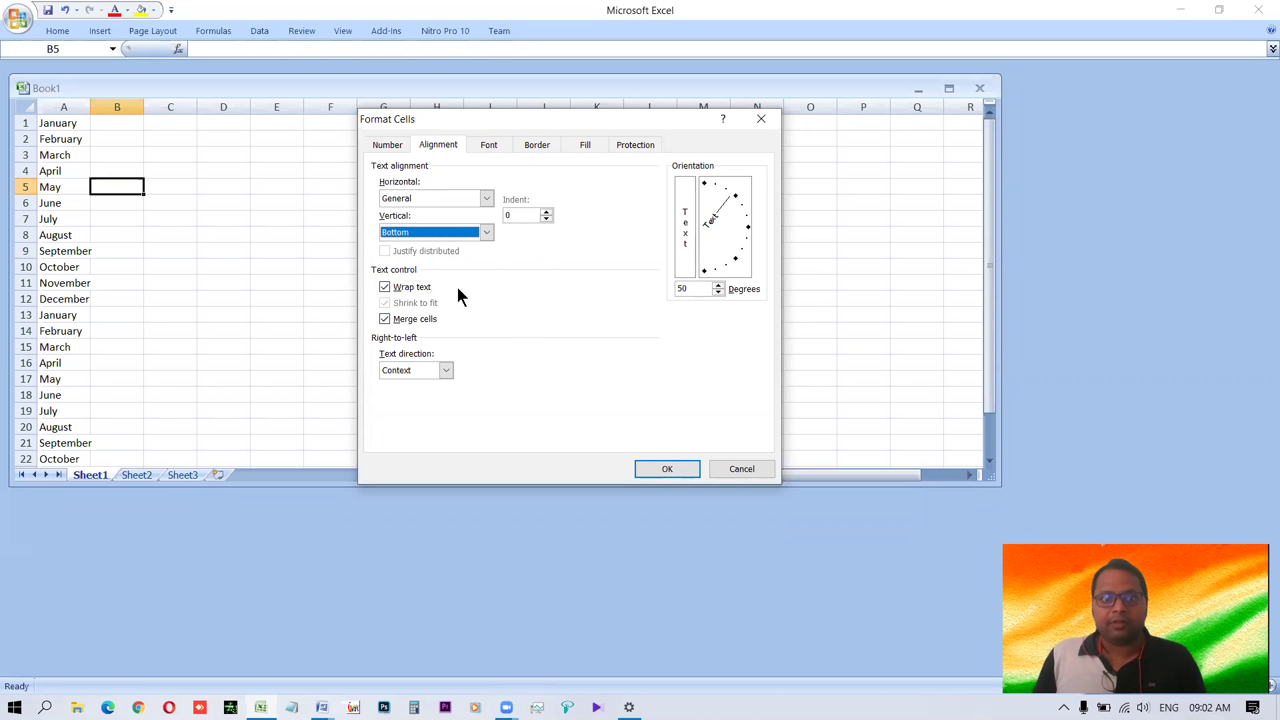
{"action": "key", "text": "shift+Tab"}
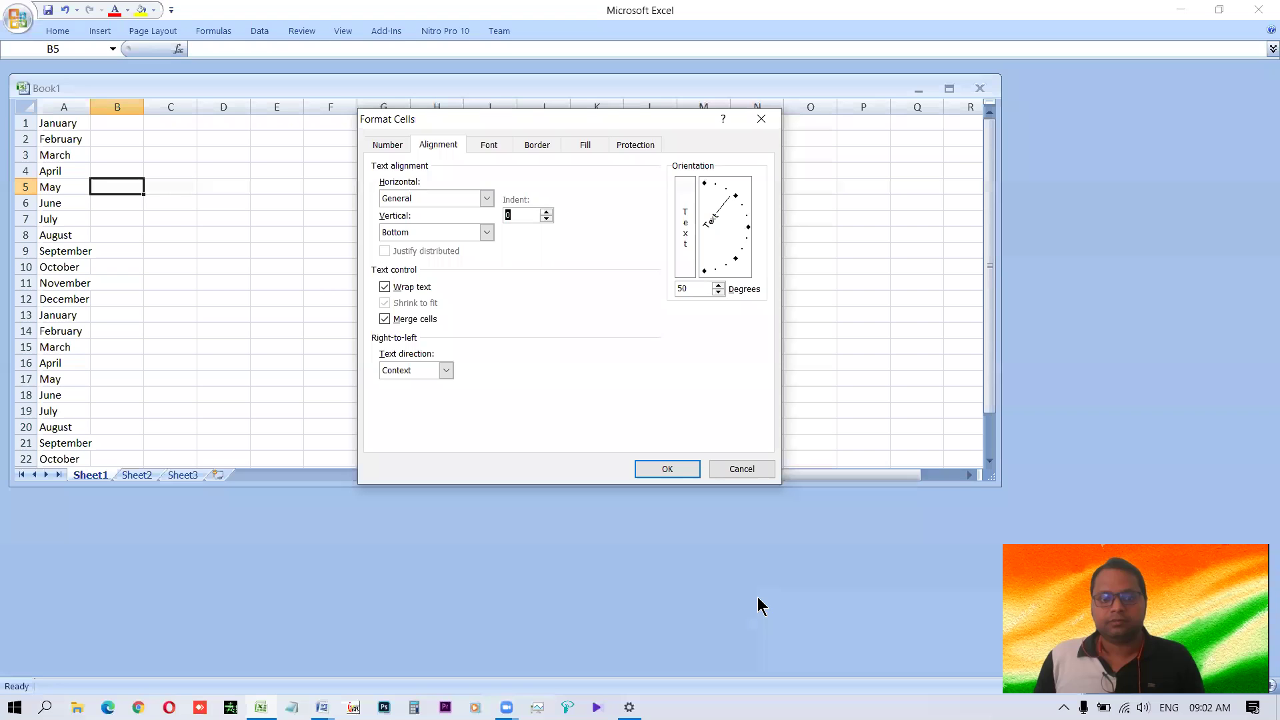
Untick Wrap text and Shrink to fit, then cancel the Format Cells dialog with Esc
{"action": "left_click", "coordinate": [523, 214]}
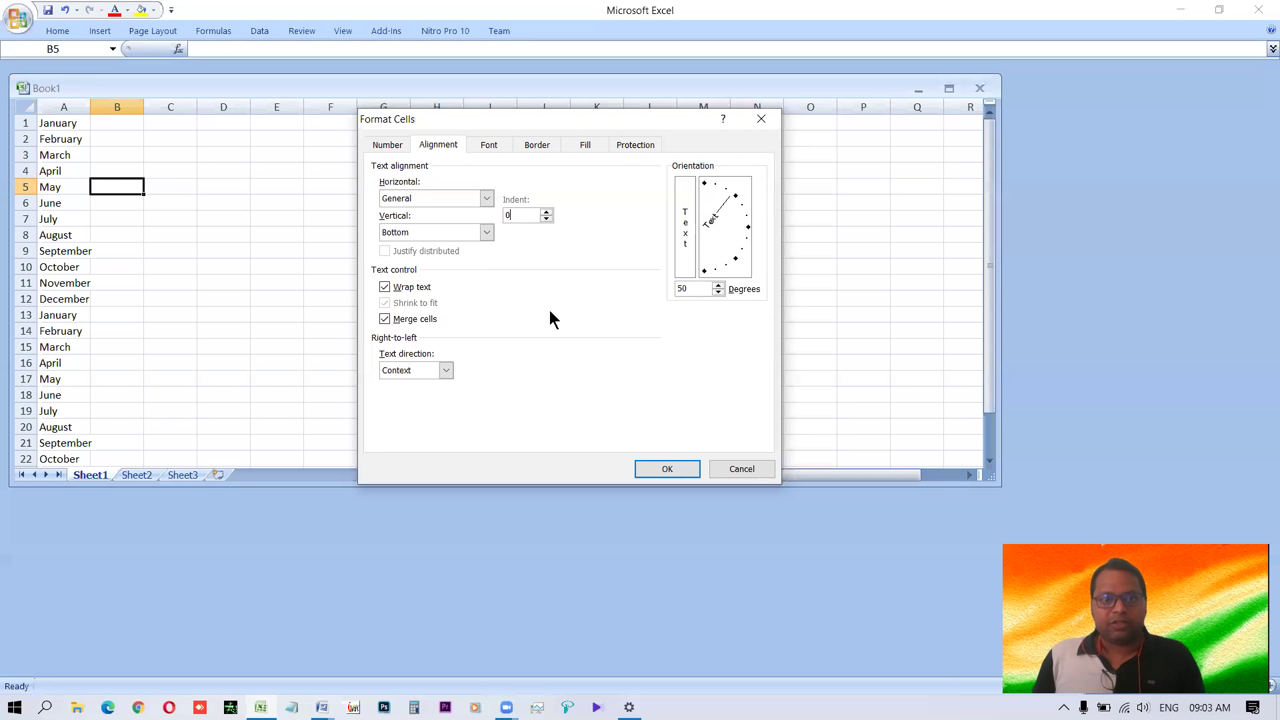
{"action": "key", "text": "Tab"}
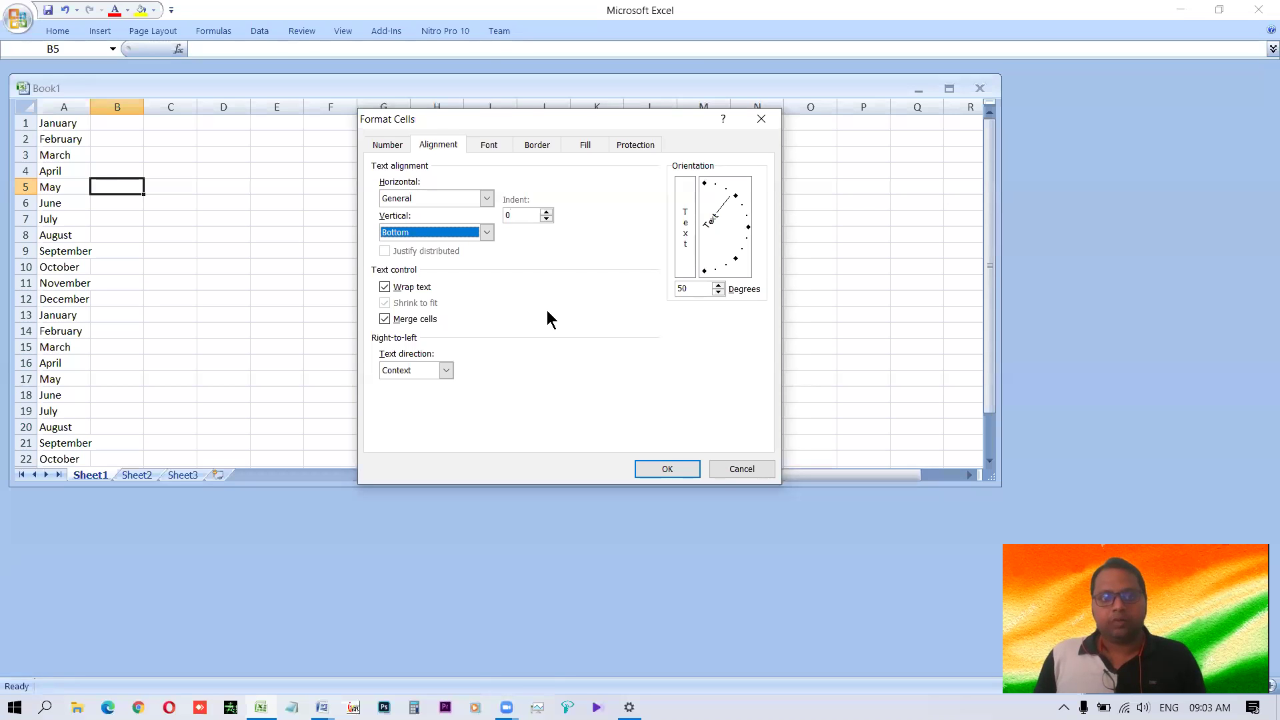
{"action": "key", "text": "Tab"}
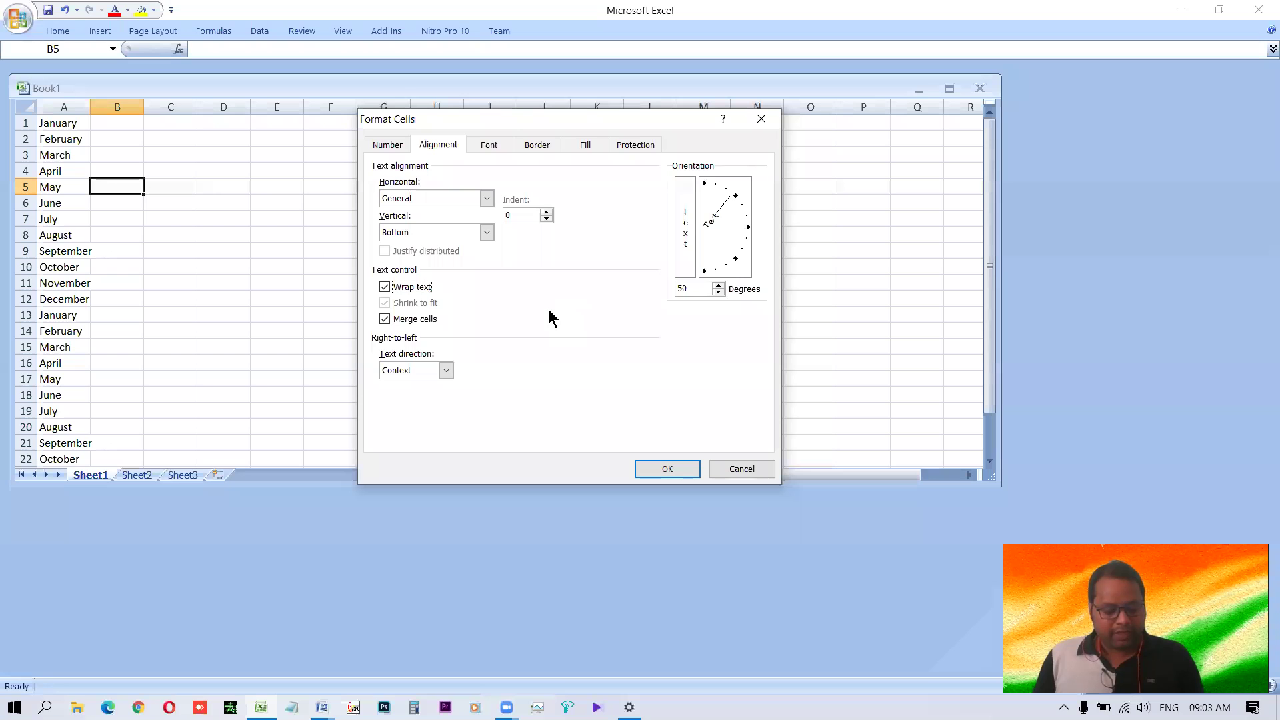
{"action": "key", "text": "shift+Tab"}
{"action": "key", "text": "shift+Tab"}
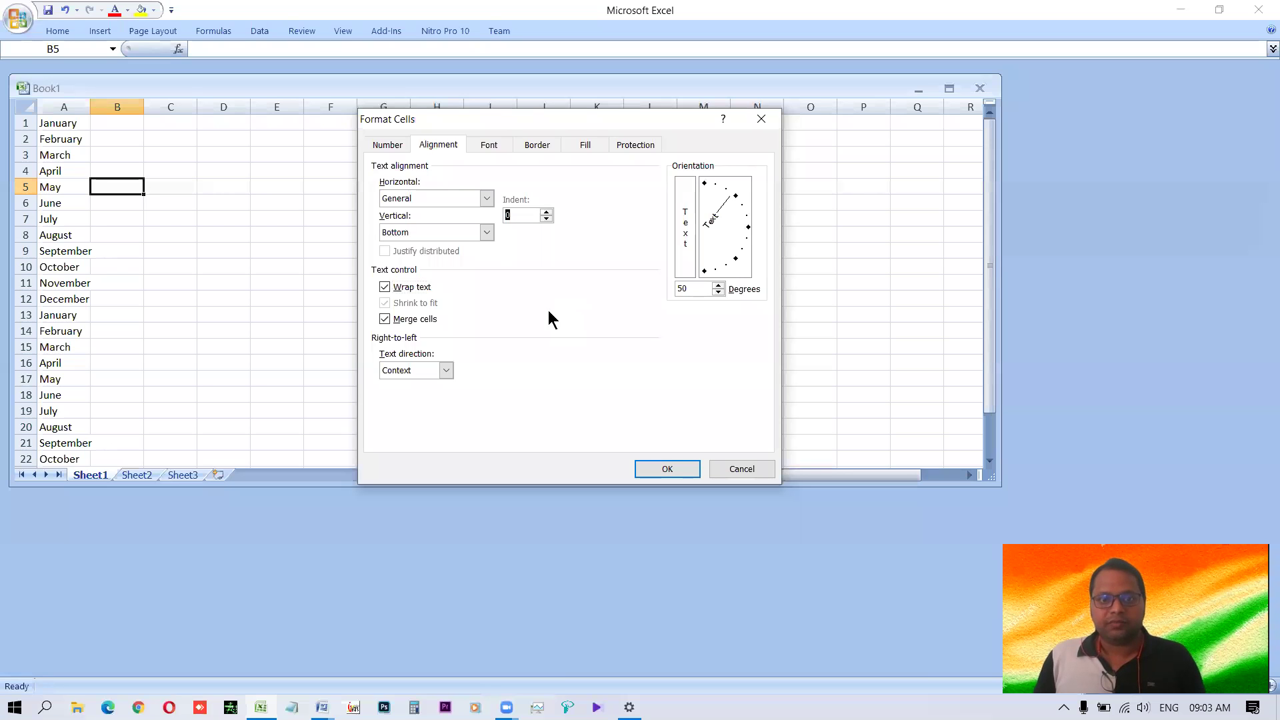
{"action": "key", "text": "Tab"}
{"action": "key", "text": "Tab"}
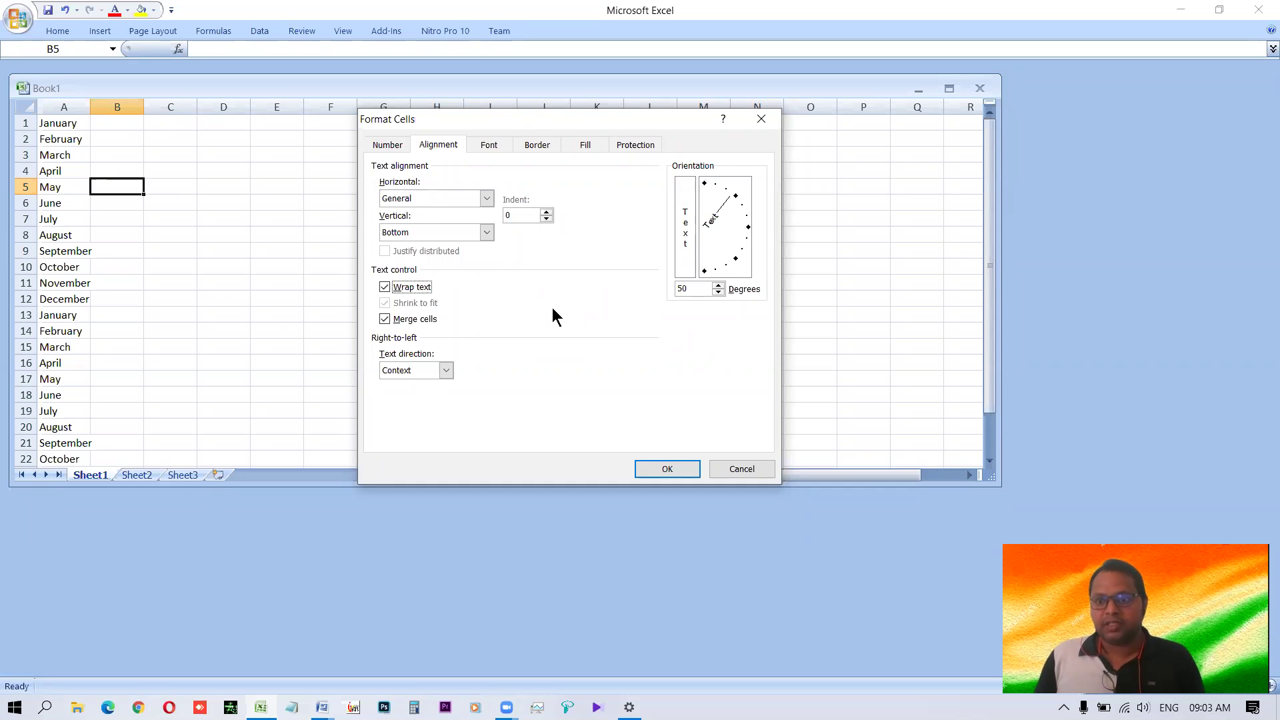
{"action": "key", "text": "space"}
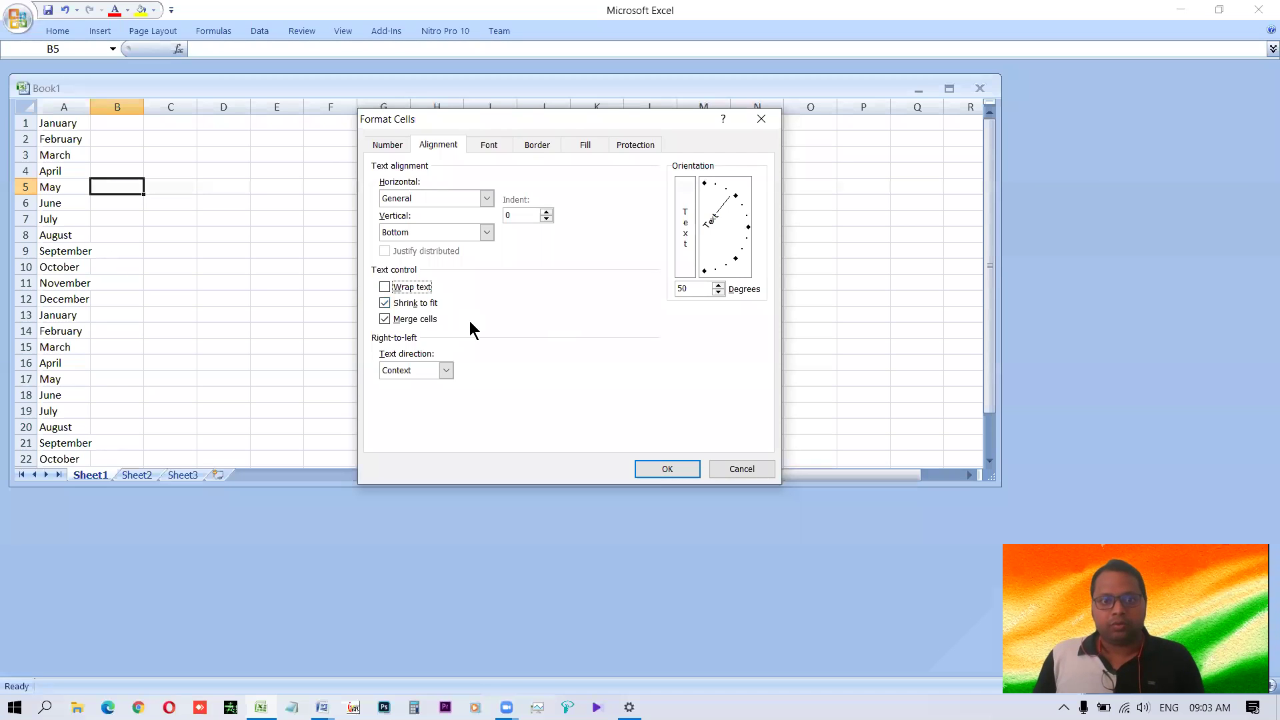
{"action": "key", "text": "Tab"}
{"action": "key", "text": "space"}
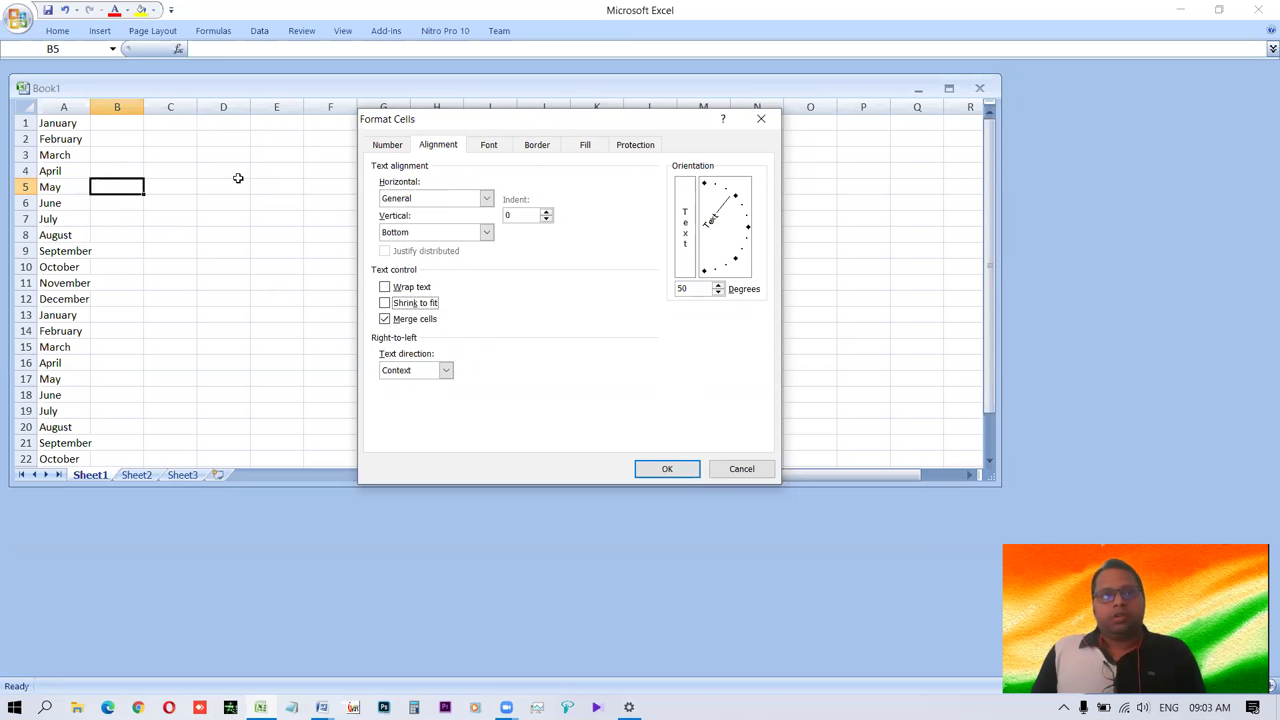
{"action": "key", "text": "Escape"}
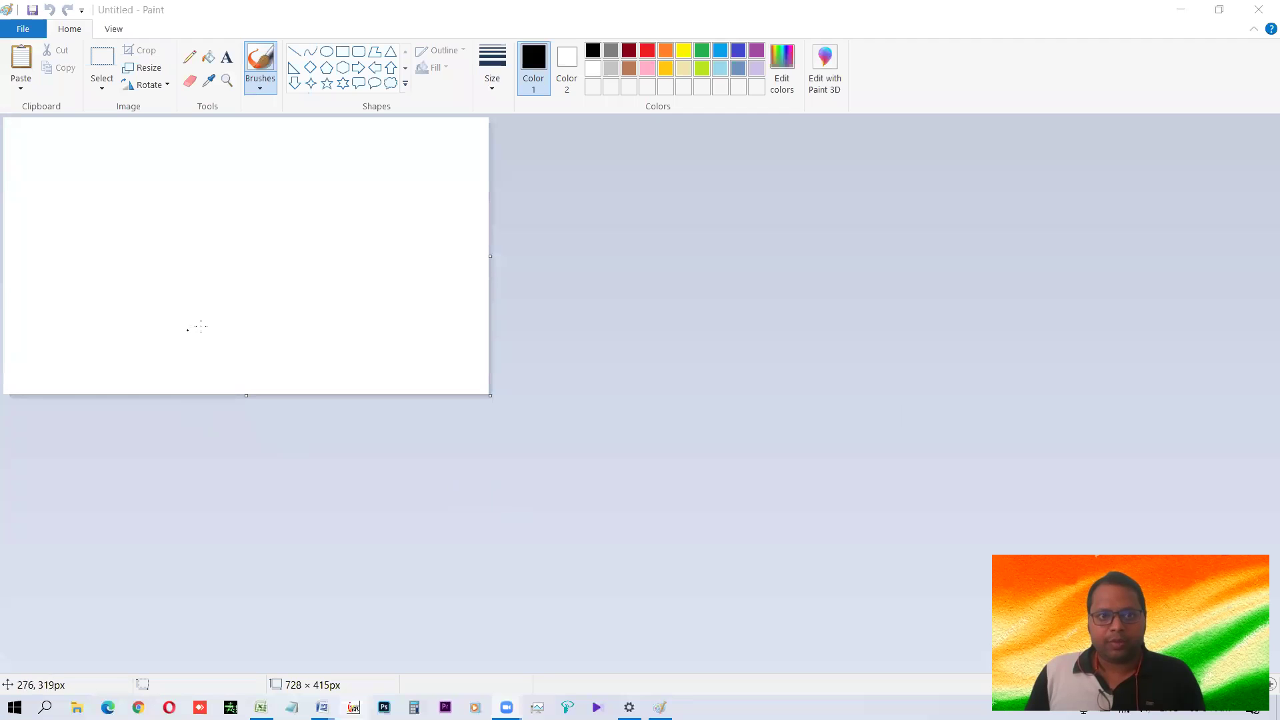
Dab a dot near the top of the Paint canvas, undo it, and reactivate Paint
{"action": "left_click", "coordinate": [245, 131]}
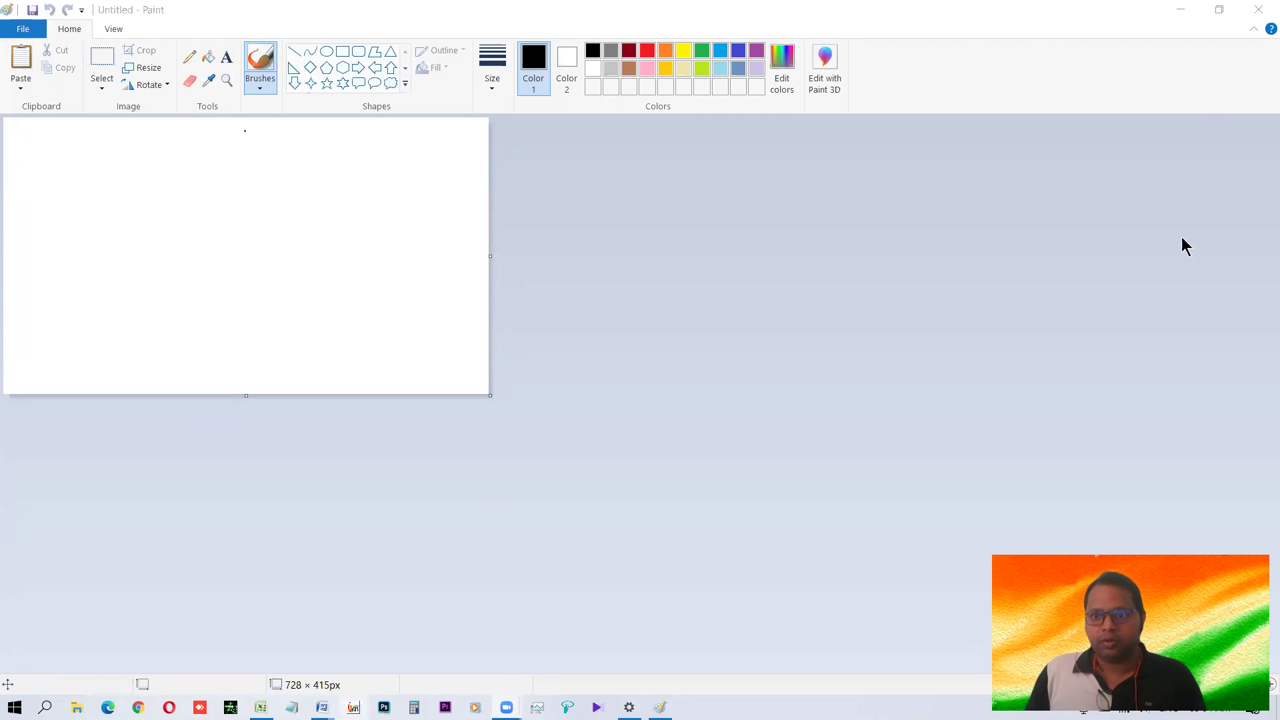
{"action": "key", "text": "ctrl+z"}
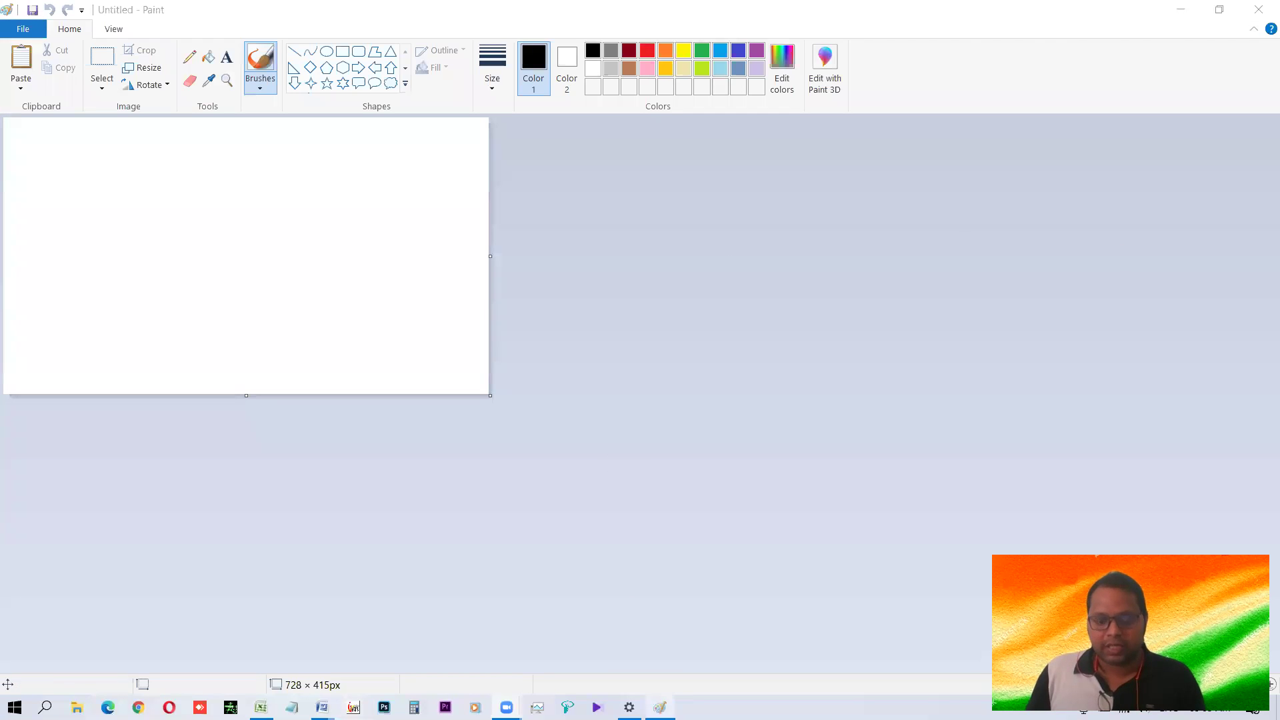
{"action": "mouse_move", "coordinate": [660, 706]}
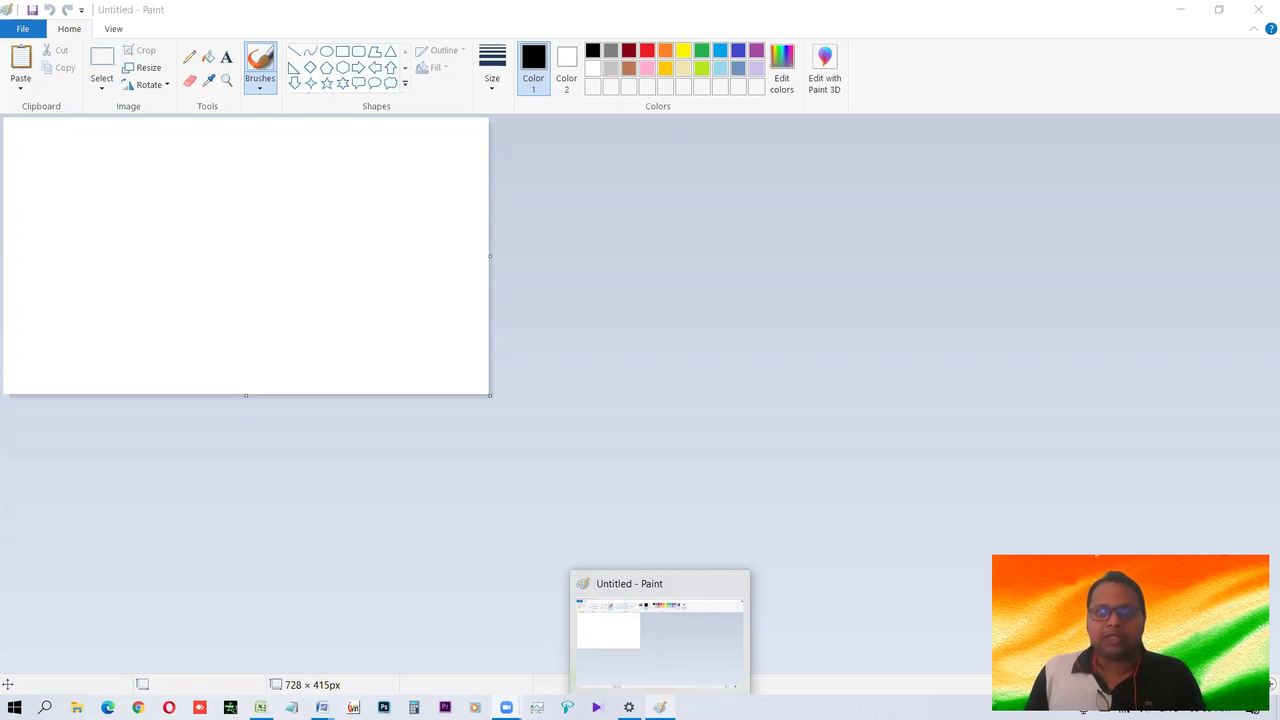
{"action": "left_click", "coordinate": [846, 400]}
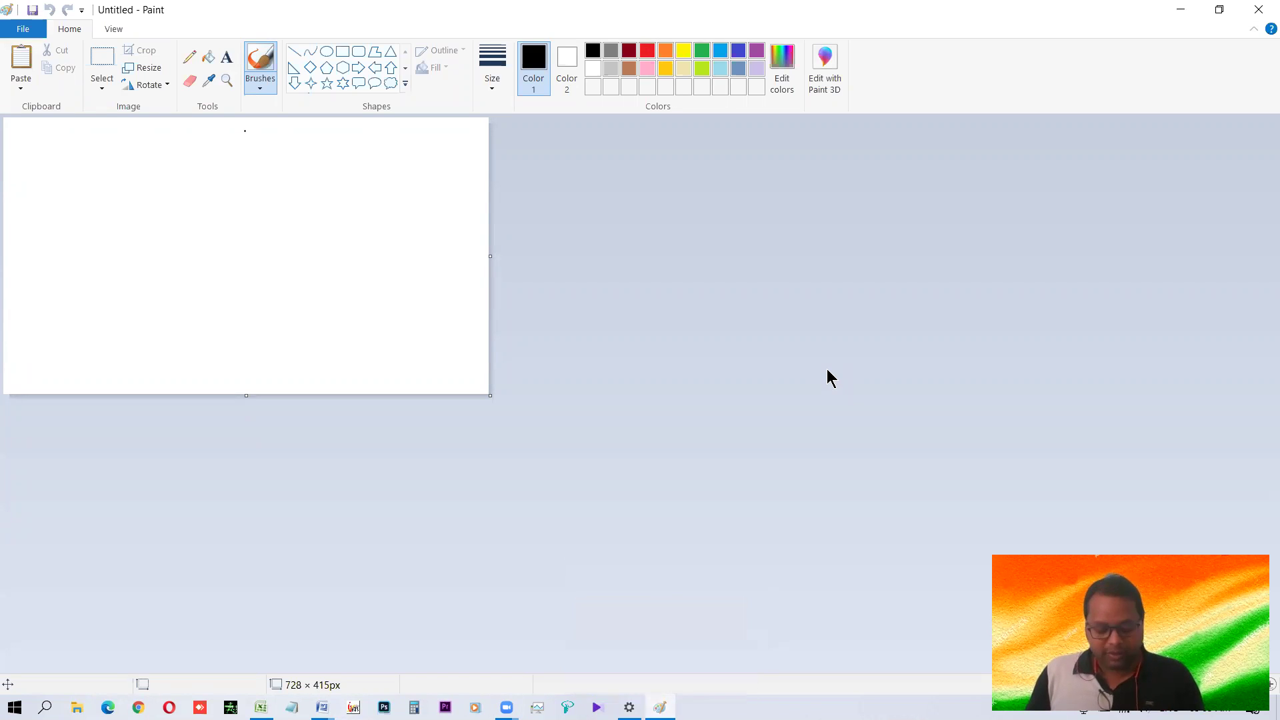
Switch to Book1, then minimise all windows with Win+D to reveal the desktop
{"action": "key", "text": "alt+Tab"}
{"action": "key", "text": "super+d"}
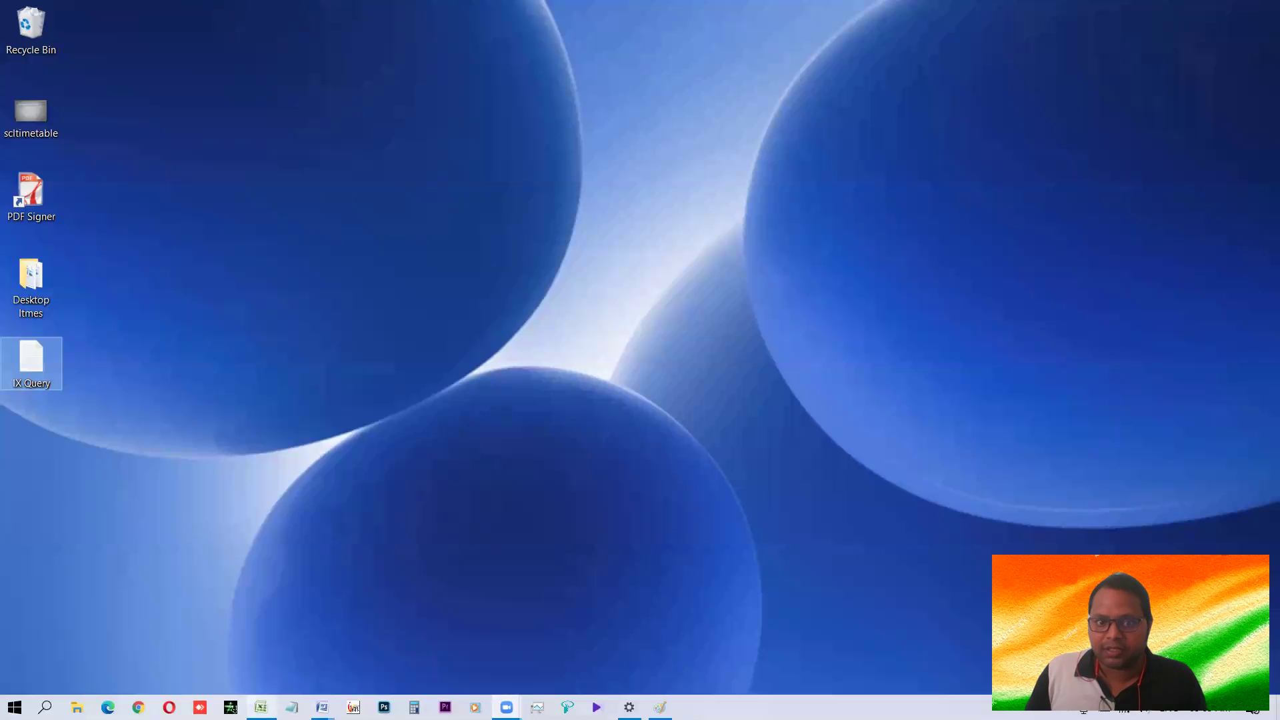
{"action": "mouse_move", "coordinate": [322, 707]}
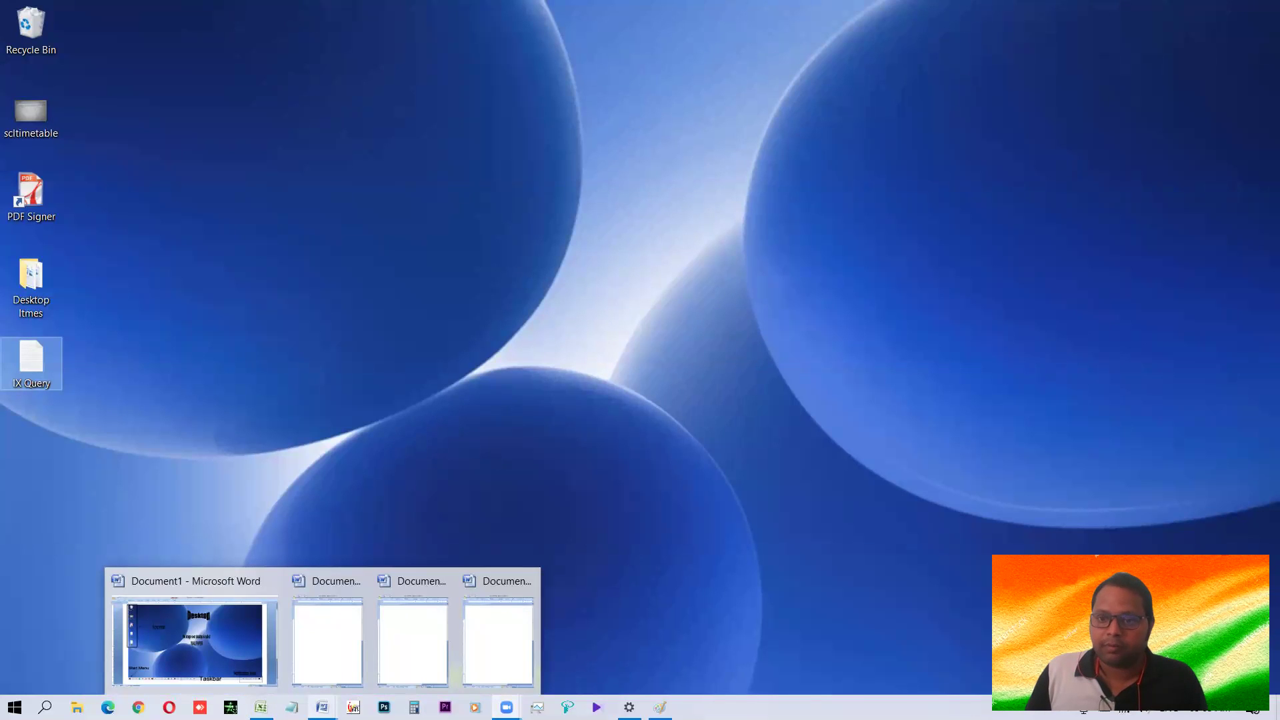
{"action": "mouse_move", "coordinate": [506, 706]}
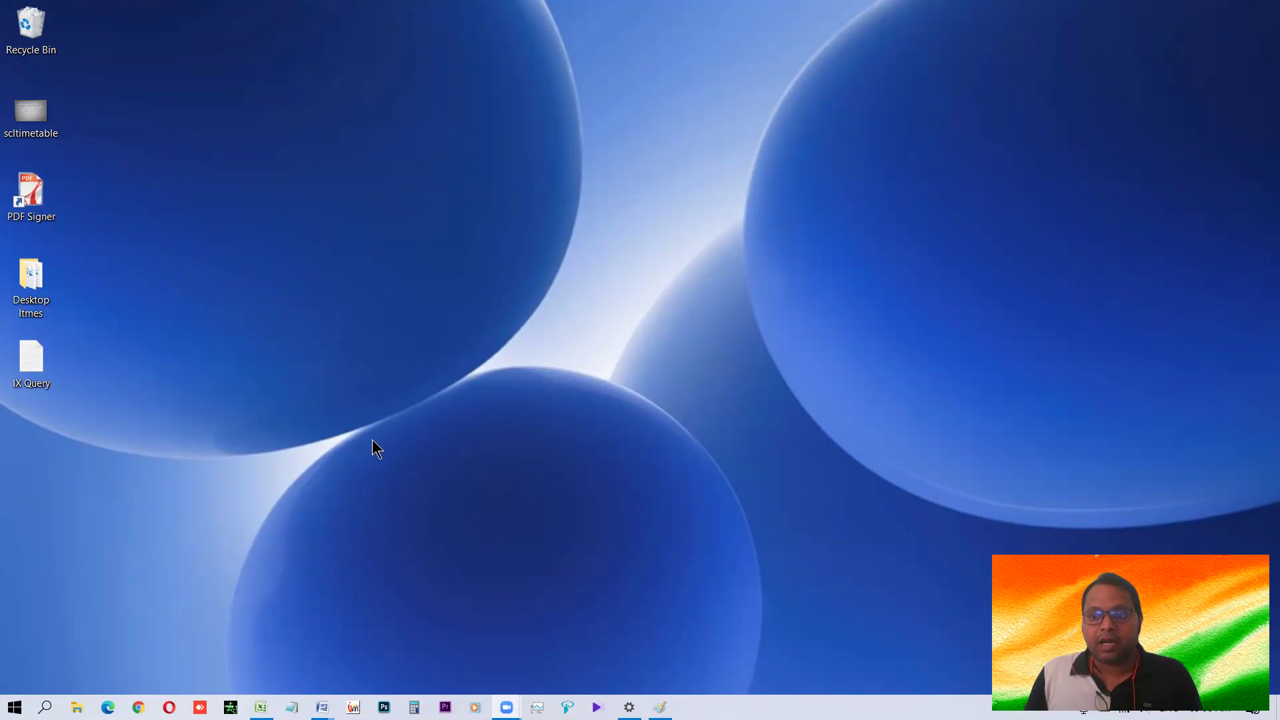
Cycle the task switcher through Book1, the Word documents and Zoom, ending on Untitled - Paint
{"action": "key", "text": "alt+Tab"}
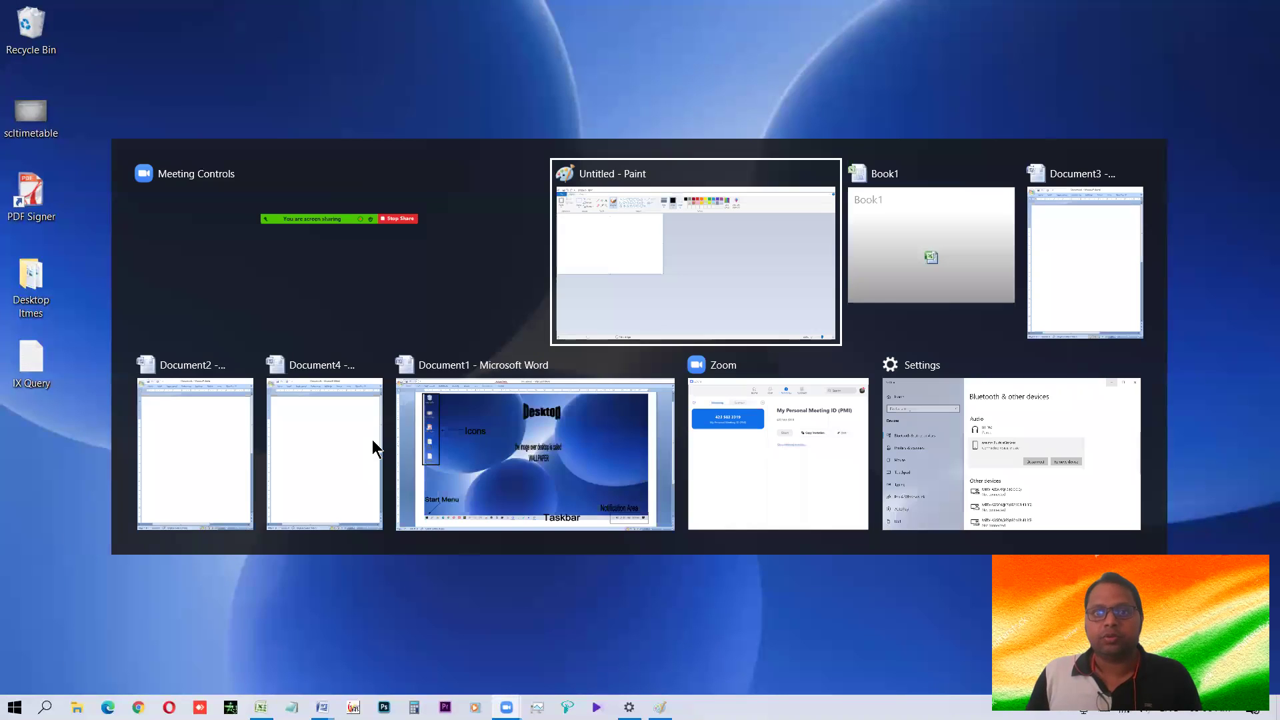
{"action": "key", "text": "alt+Tab"}
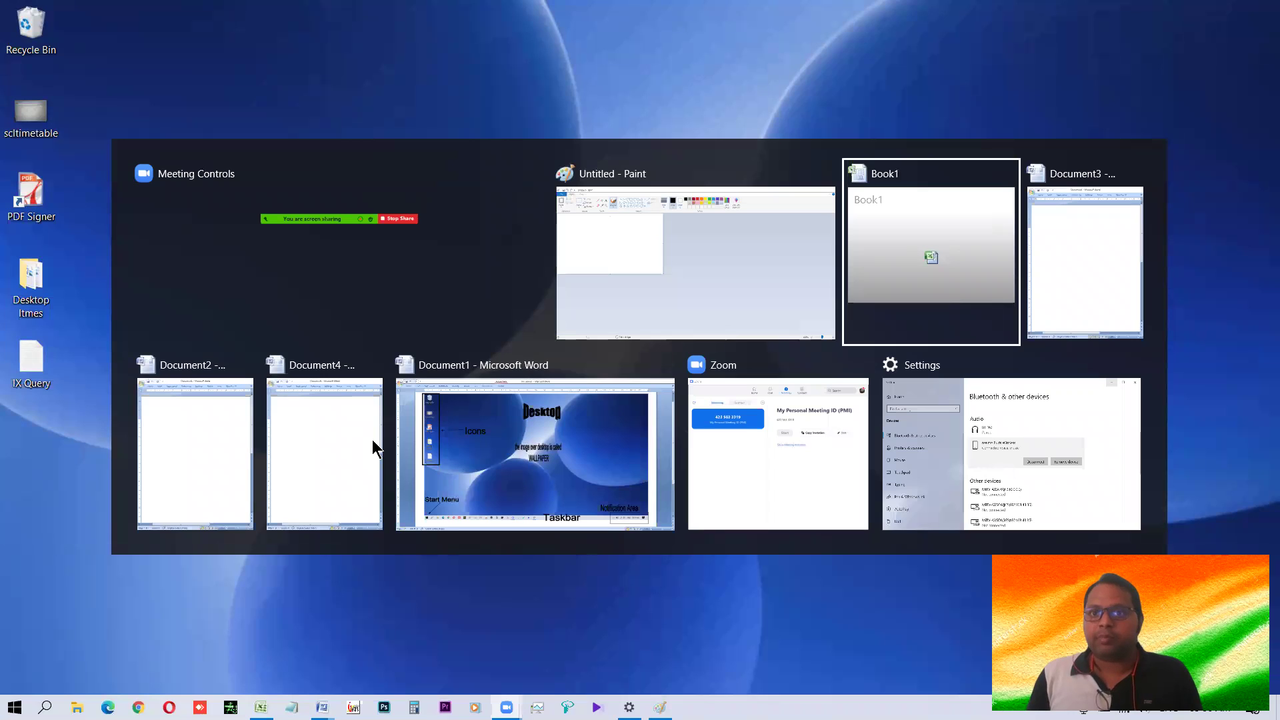
{"action": "key", "text": "alt+Tab"}
{"action": "key", "text": "alt+Tab"}
{"action": "key", "text": "alt+Tab"}
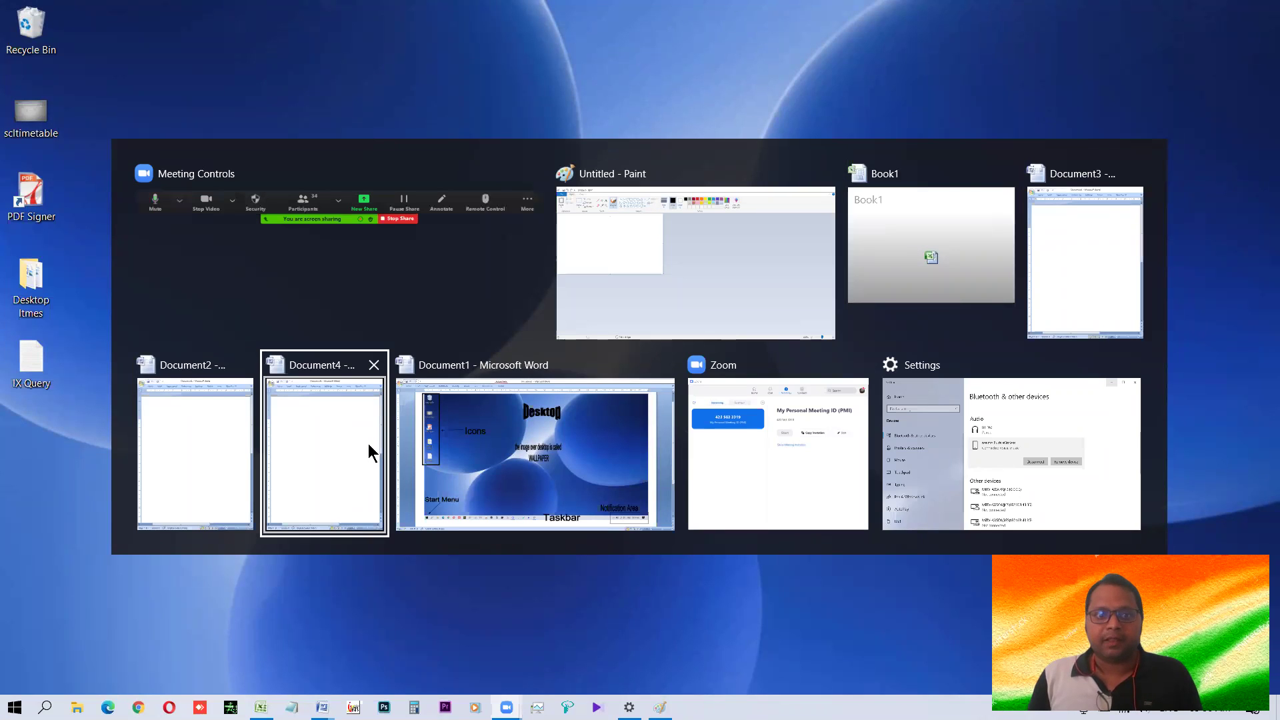
{"action": "key", "text": "alt+Tab"}
{"action": "key", "text": "alt+Tab"}
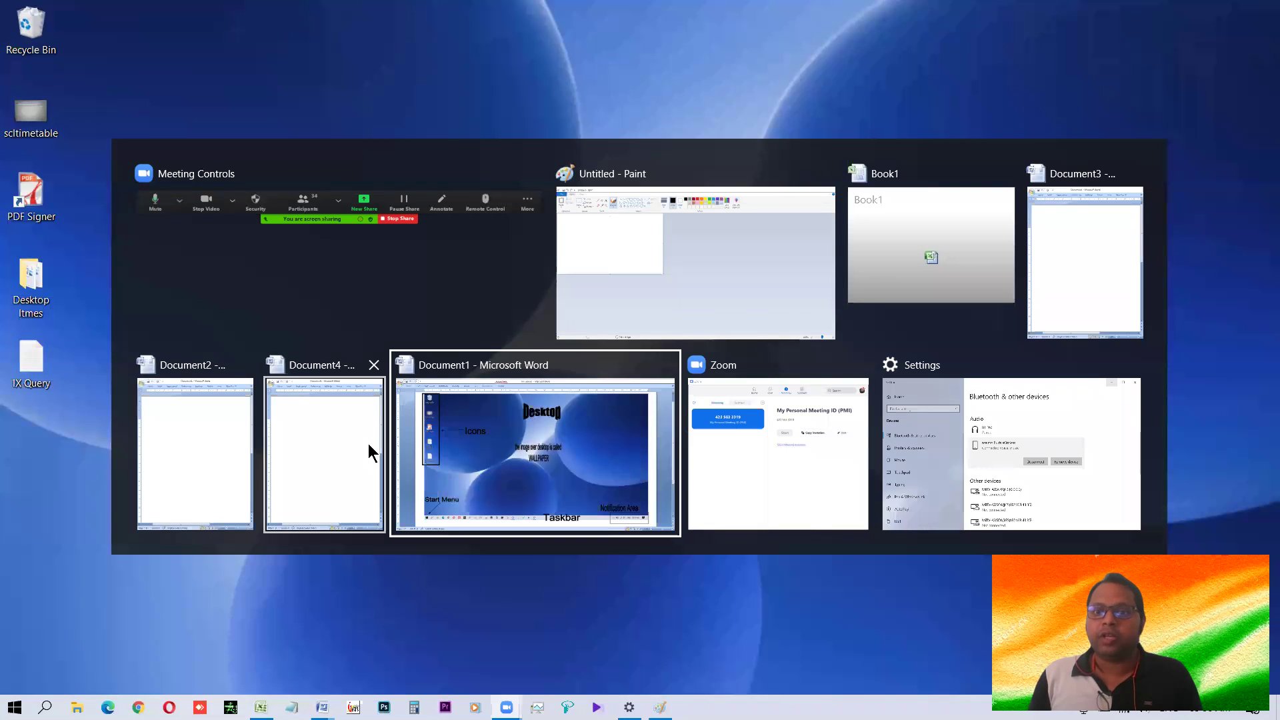
{"action": "key", "text": "alt+Tab"}
{"action": "key", "text": "alt+Tab"}
{"action": "key", "text": "alt+Tab"}
{"action": "key", "text": "alt+Tab"}
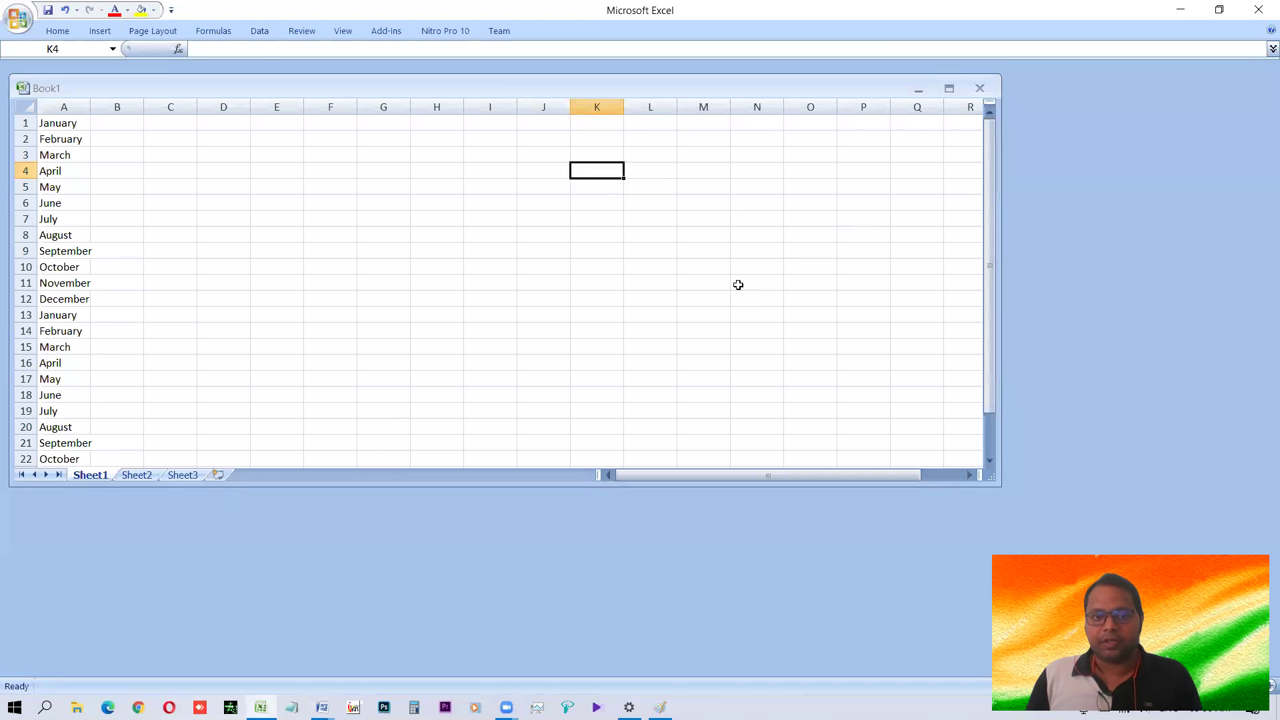
{"action": "key", "text": "alt+Tab"}
{"action": "key", "text": "alt+Tab"}
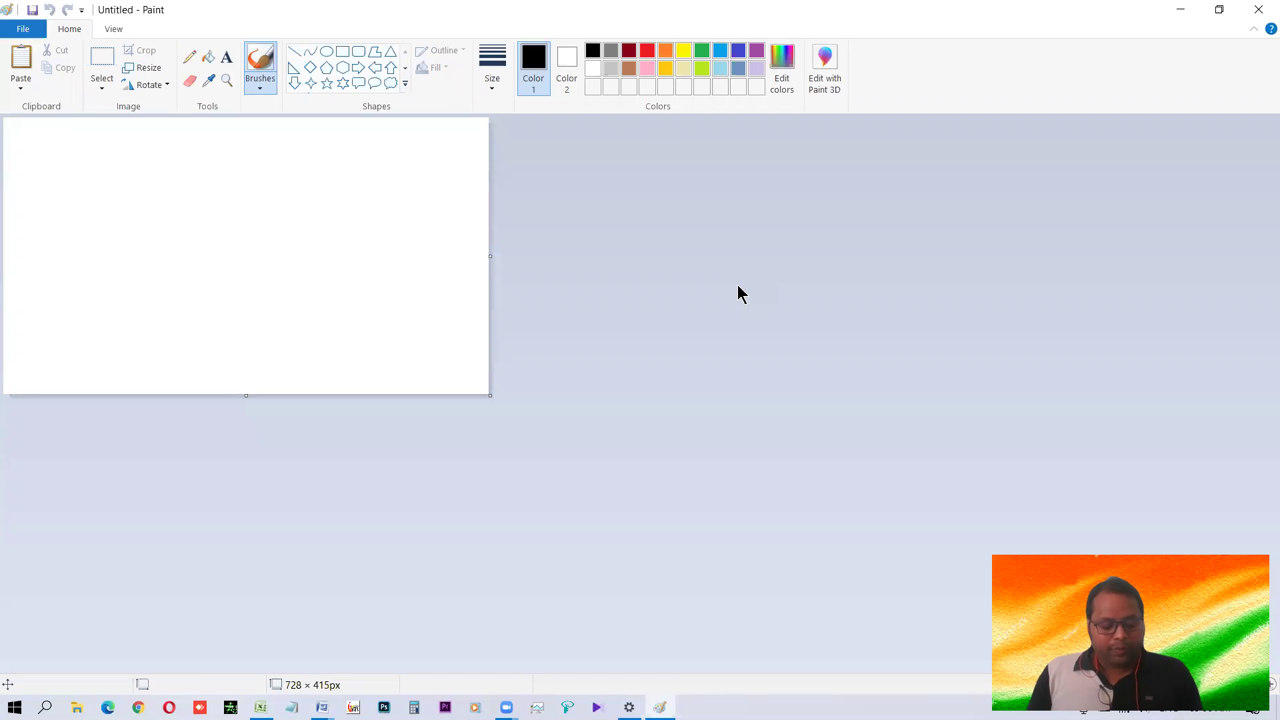
{"action": "key", "text": "super+Tab"}
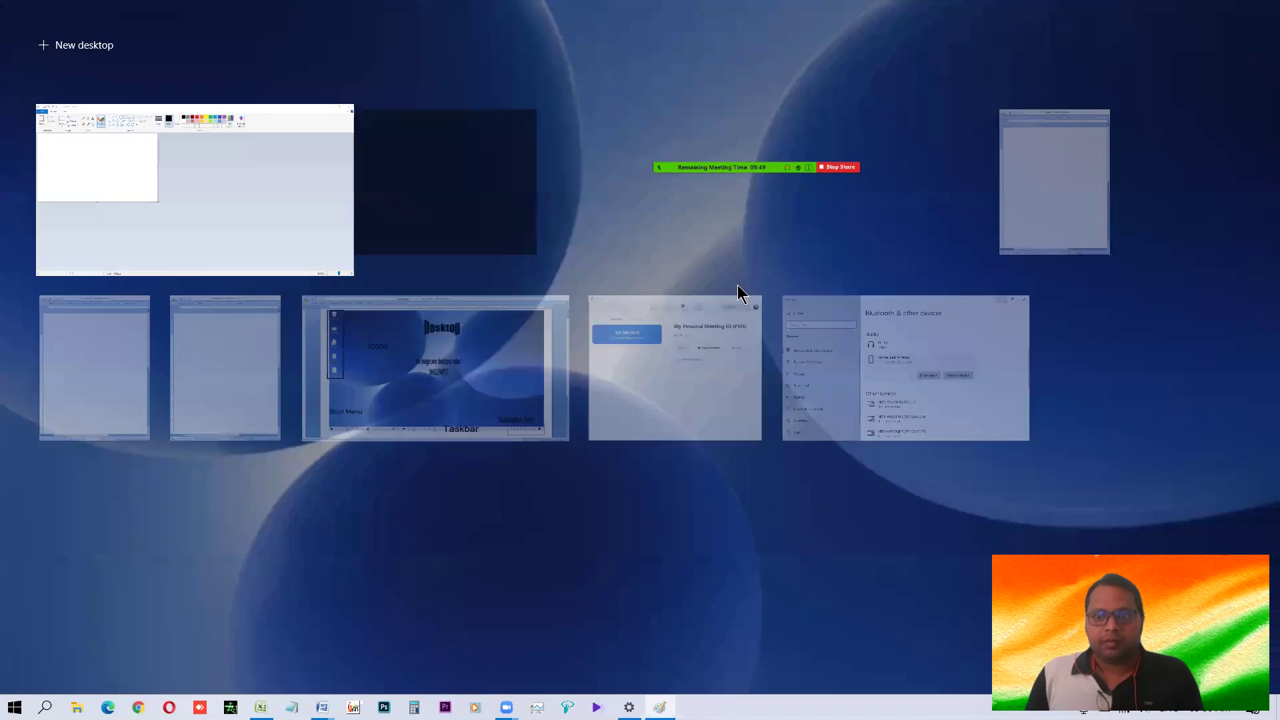
{"action": "key", "text": "Escape"}
{"action": "key", "text": "super+Tab"}
{"action": "key", "text": "Escape"}
{"action": "key", "text": "super+Tab"}
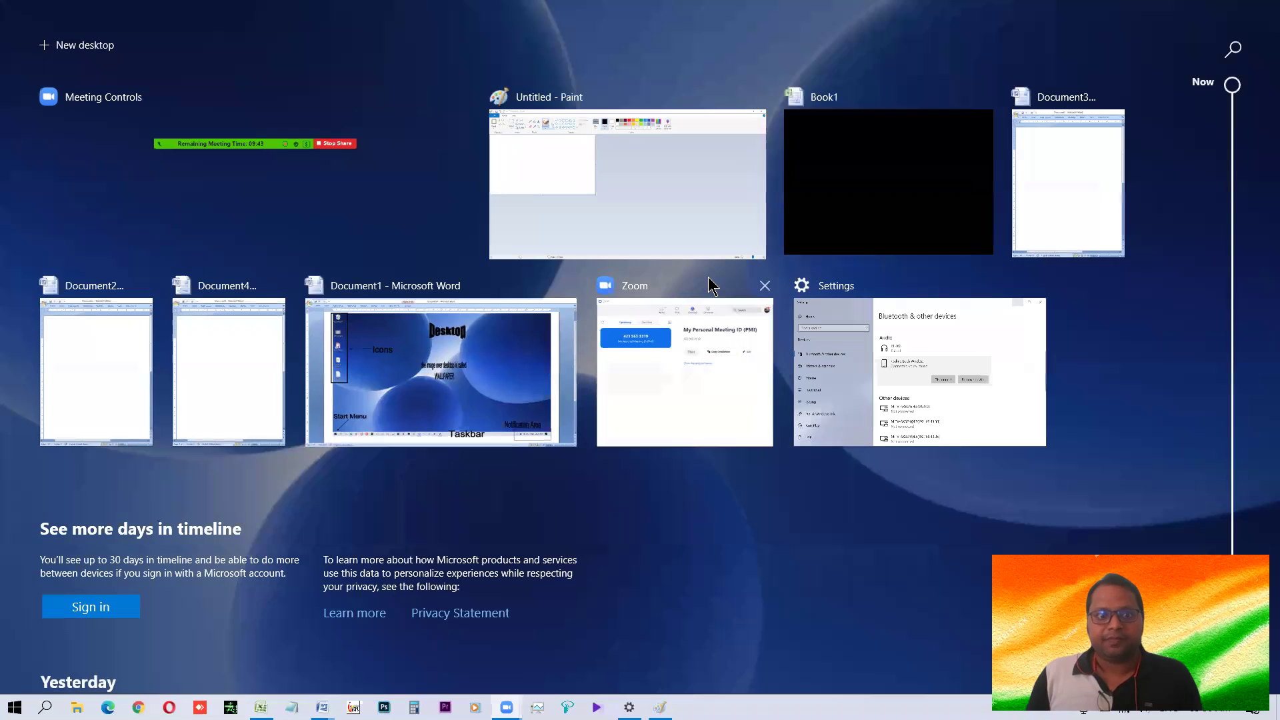
{"action": "left_click", "coordinate": [639, 223]}
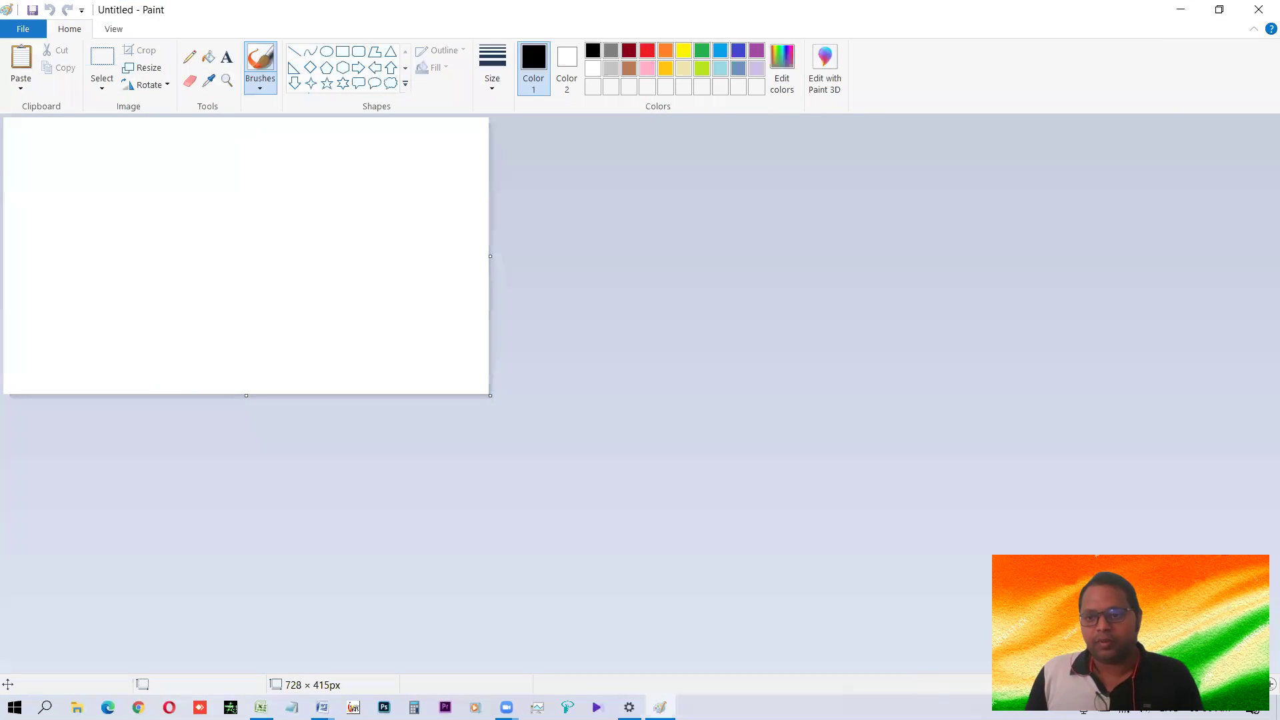
Bring up the taskbar shortcut menu showing Toolbars, Search and Cascade windows
{"action": "right_click", "coordinate": [1166, 707]}
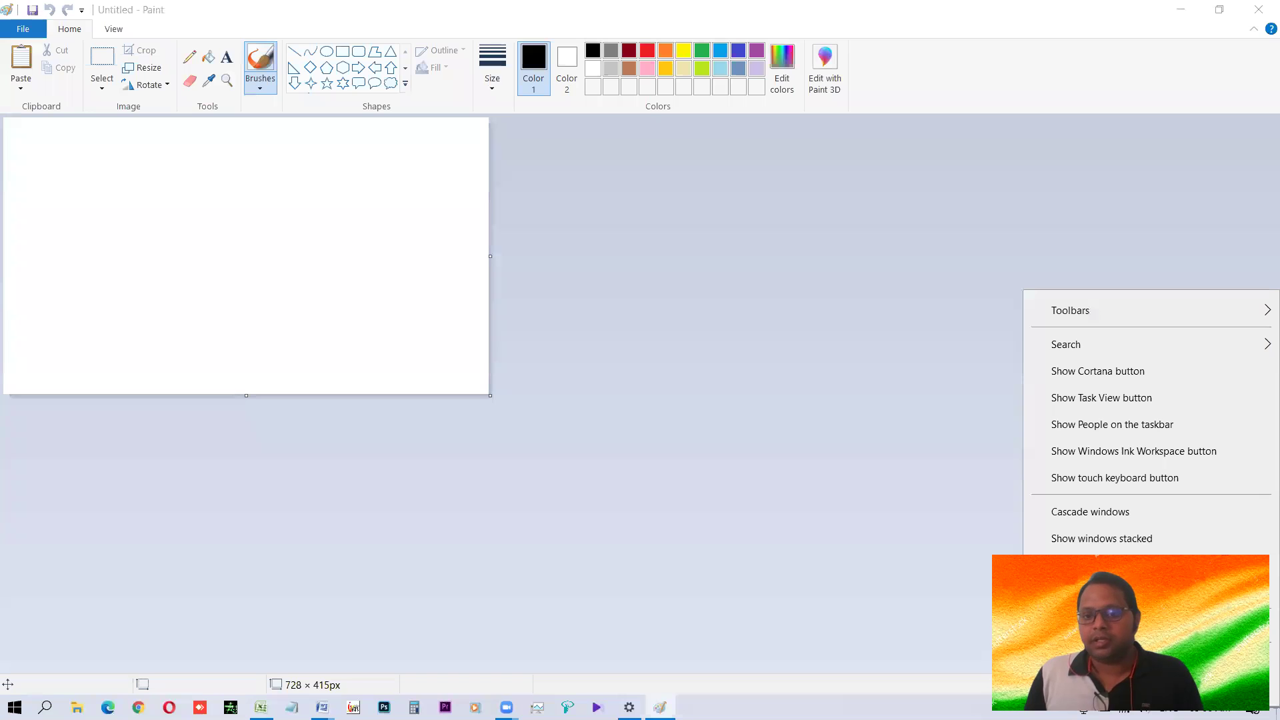
{"action": "right_click", "coordinate": [1253, 707]}
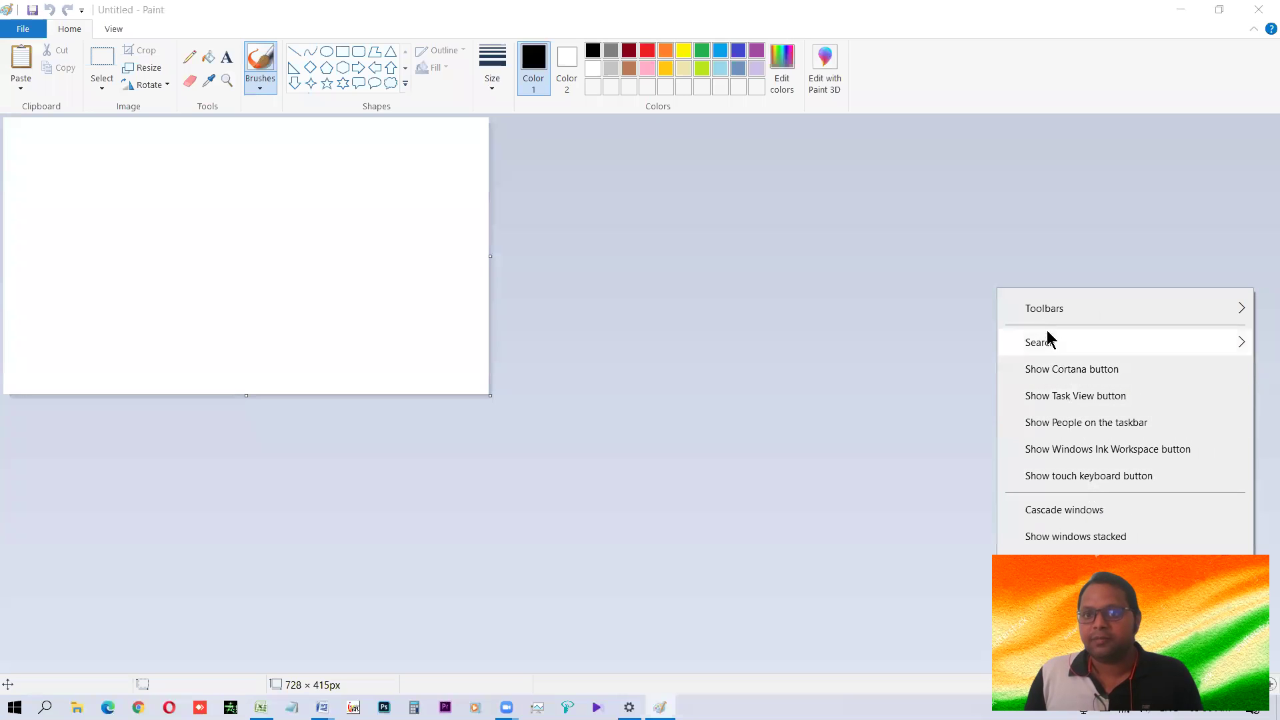
{"action": "mouse_move", "coordinate": [1042, 311]}
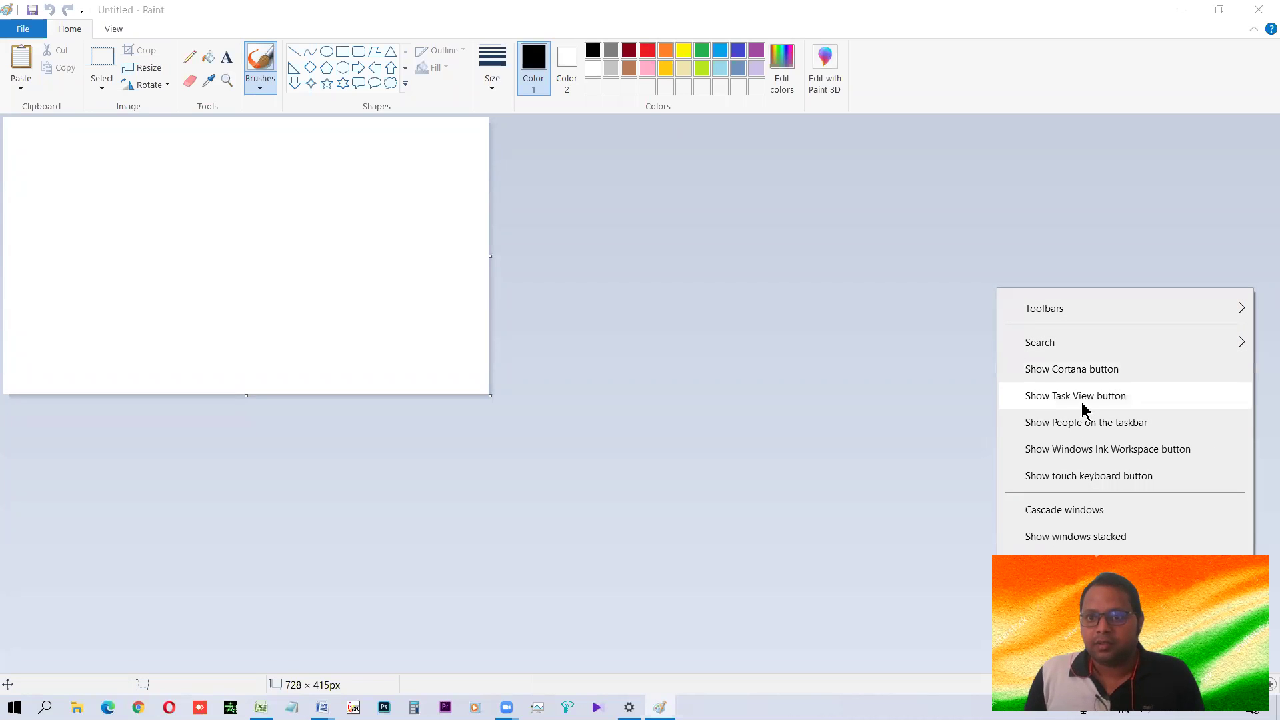
{"action": "left_click", "coordinate": [1078, 513]}
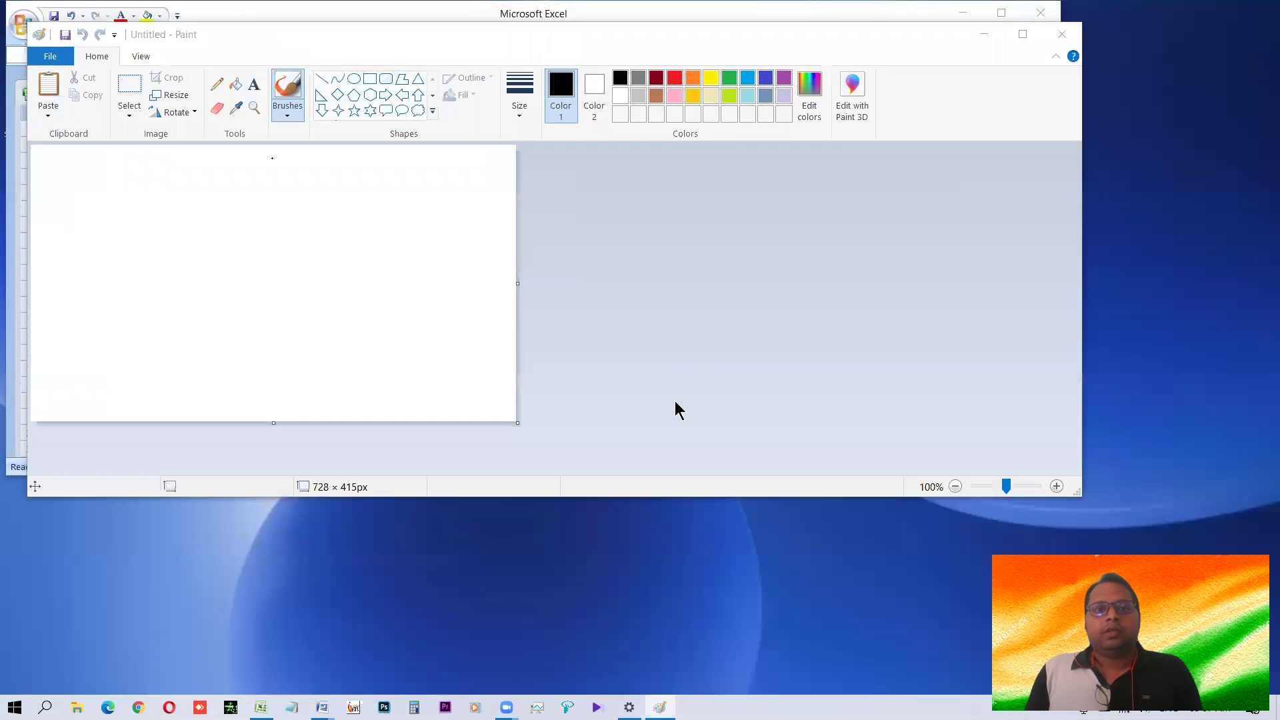